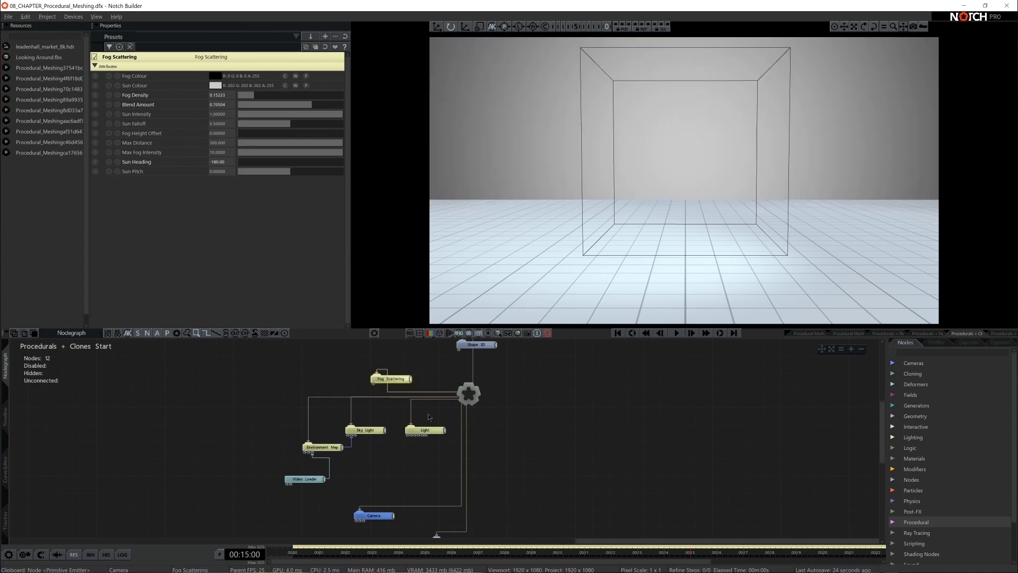
Inspect the properties of the spot light, the floor plane and the wireframe box, including the box's line rendering settings.
{"action": "left_click", "coordinate": [425, 430]}
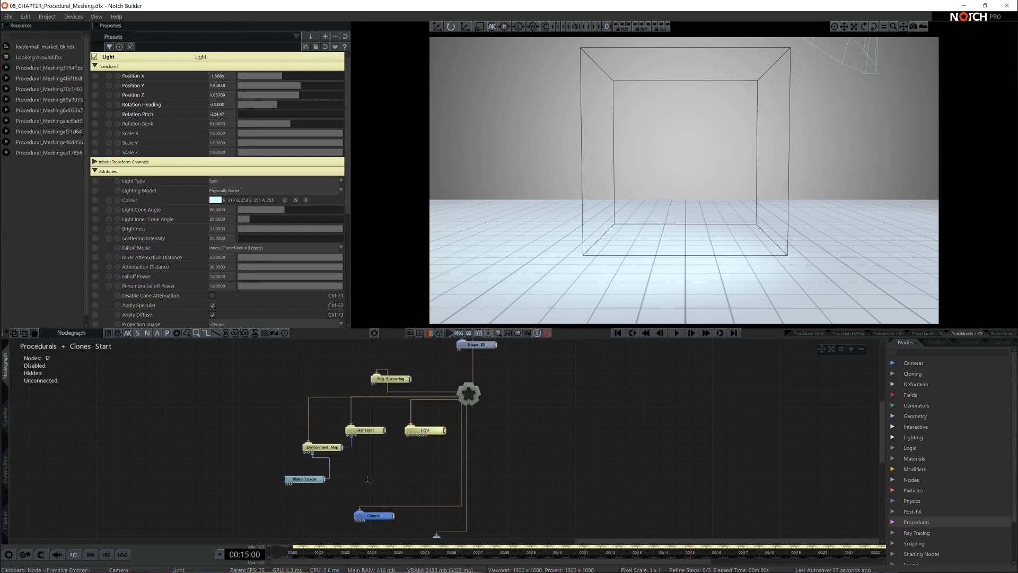
{"action": "middle_click_drag", "start_coordinate": [367, 479], "coordinate": [366, 453]}
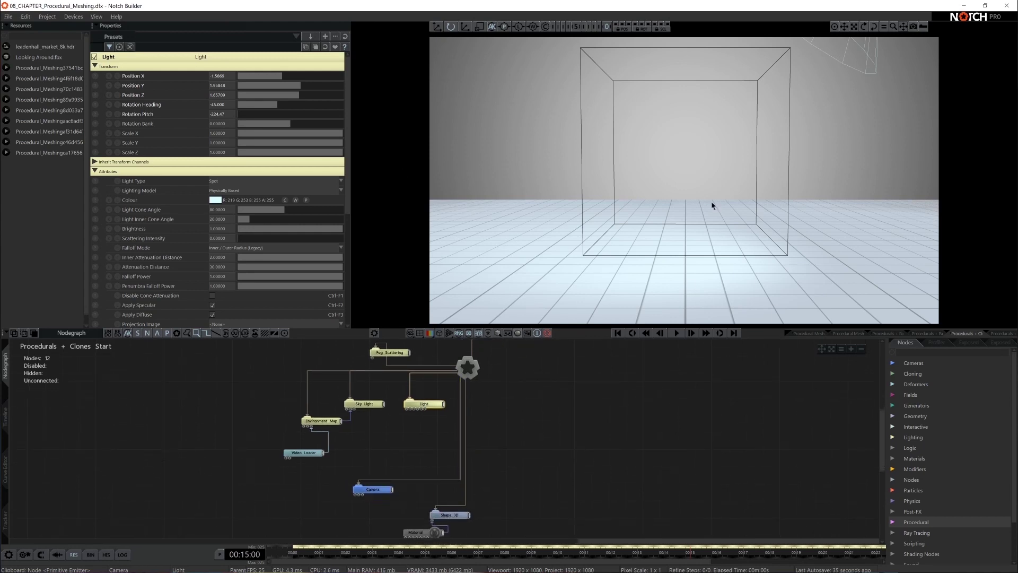
{"action": "left_click", "coordinate": [466, 515]}
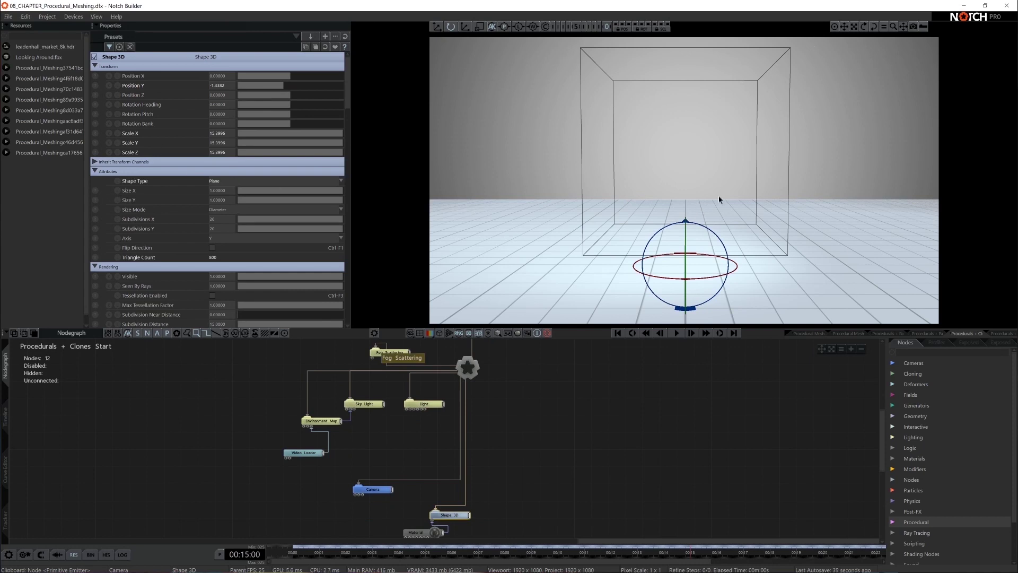
{"action": "left_click", "coordinate": [578, 373]}
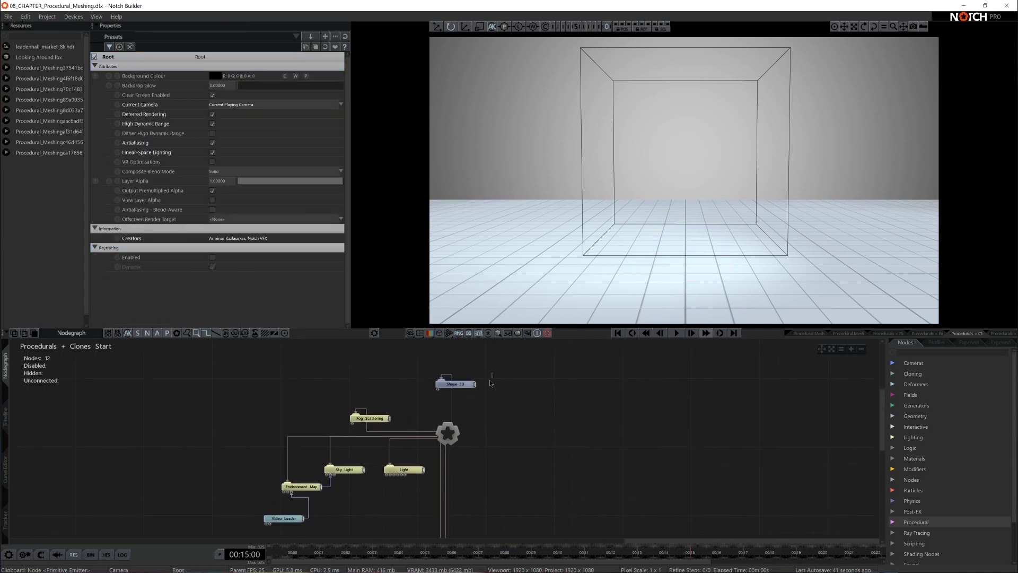
{"action": "left_click", "coordinate": [467, 384]}
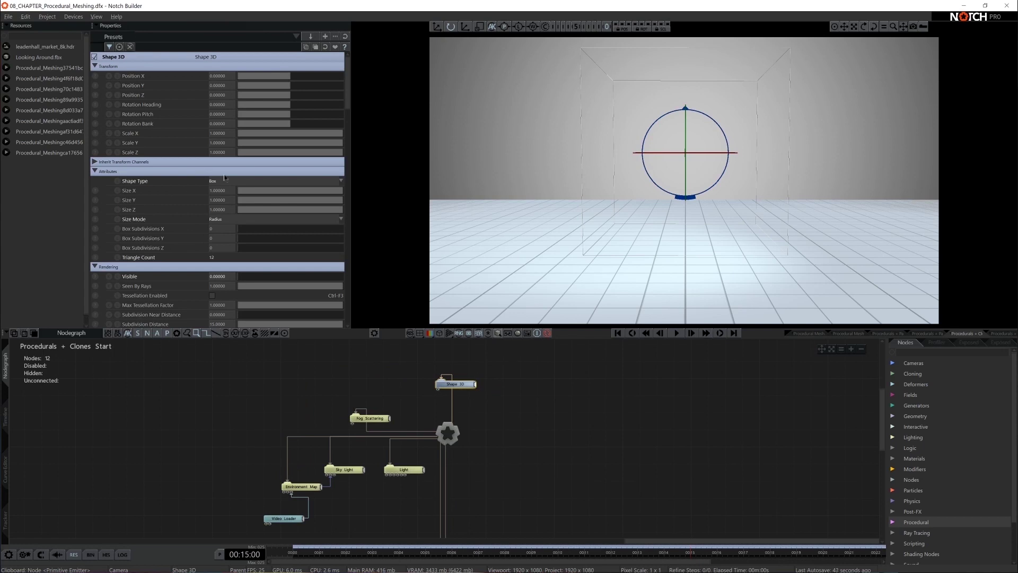
{"action": "scroll", "coordinate": [285, 301], "scroll_direction": "down", "scroll_amount": 4}
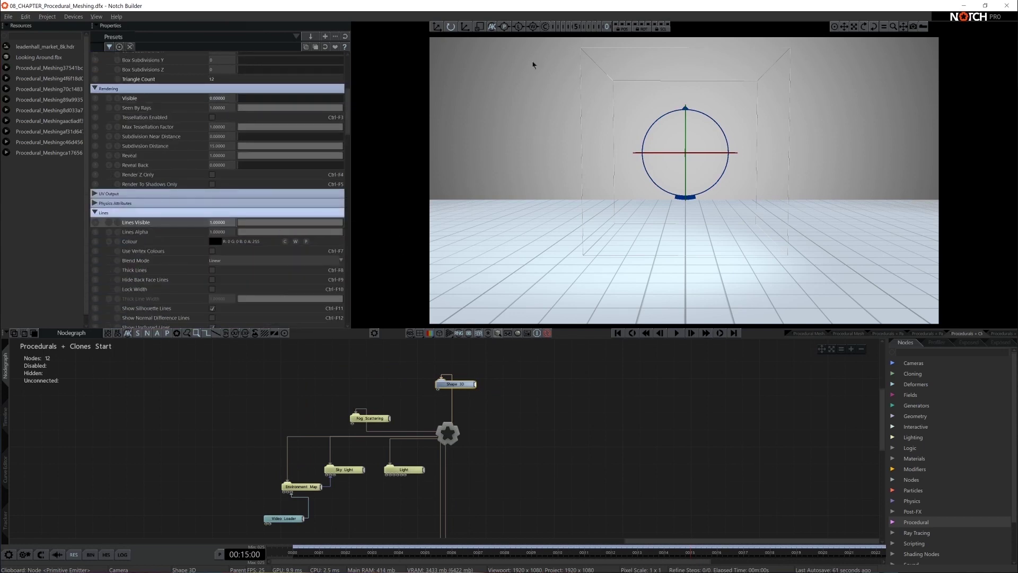
{"action": "left_click", "coordinate": [523, 421]}
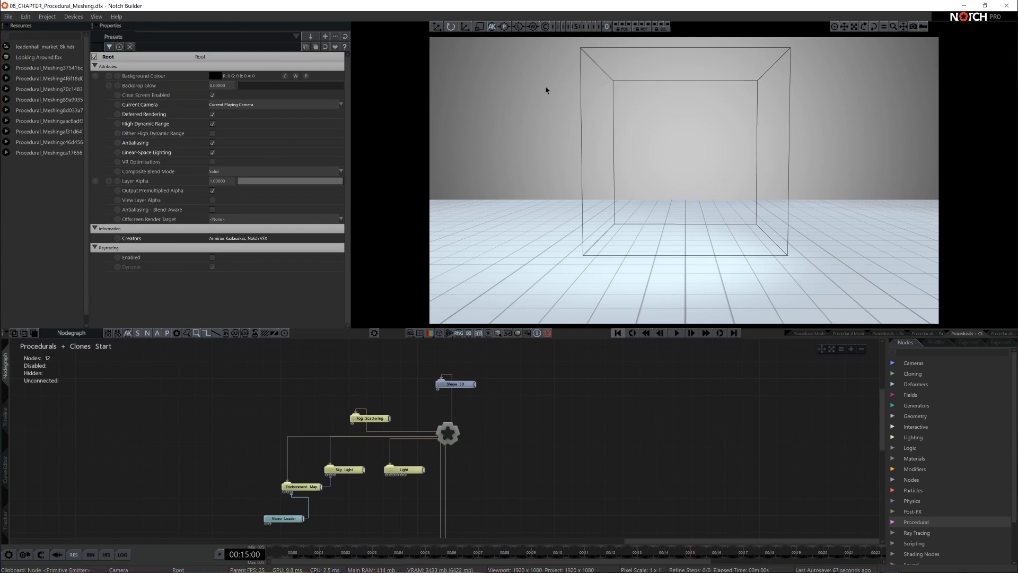
Search the node library for "root" and add a Procedural Root node connected to the scene's root node.
{"action": "scroll", "coordinate": [511, 442], "scroll_direction": "up", "scroll_amount": 3}
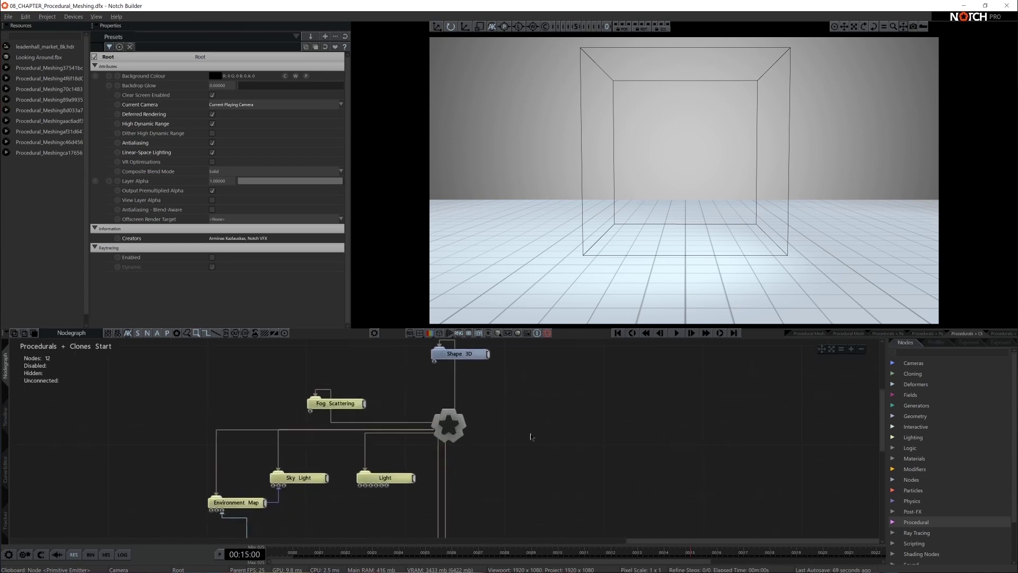
{"action": "left_click", "coordinate": [908, 353]}
{"action": "type", "text": "root"}
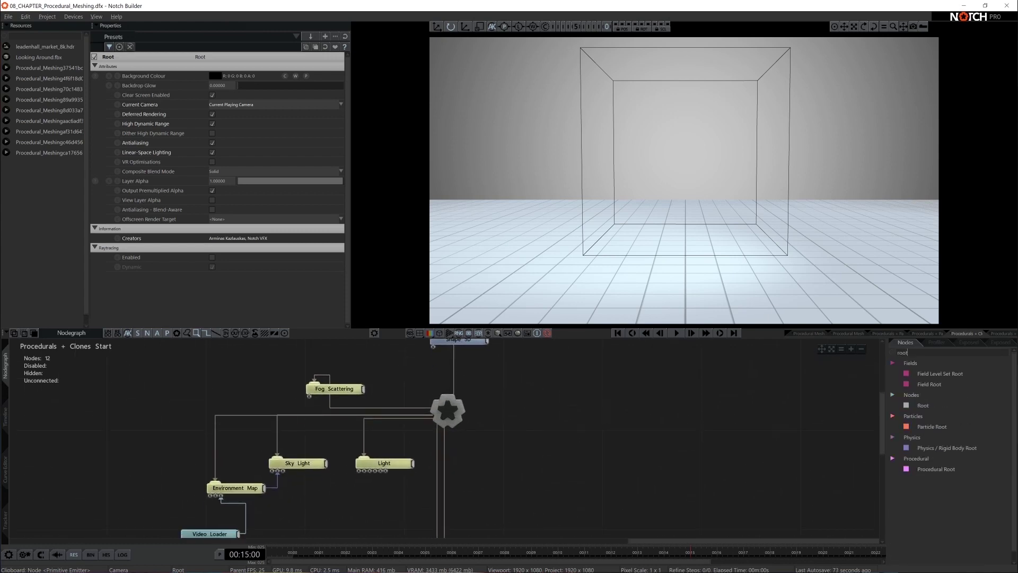
{"action": "left_click_drag", "start_coordinate": [936, 469], "coordinate": [467, 417]}
Search the node library for "procedural" and add a Procedural Meshing node connected to the Procedural Root.
{"action": "double_click", "coordinate": [916, 351]}
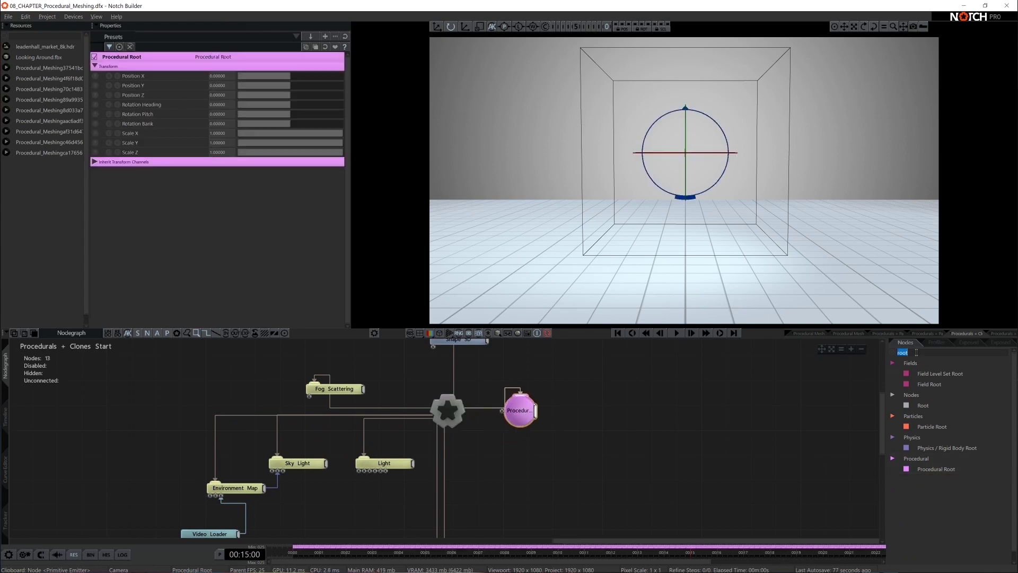
{"action": "type", "text": "procedural"}
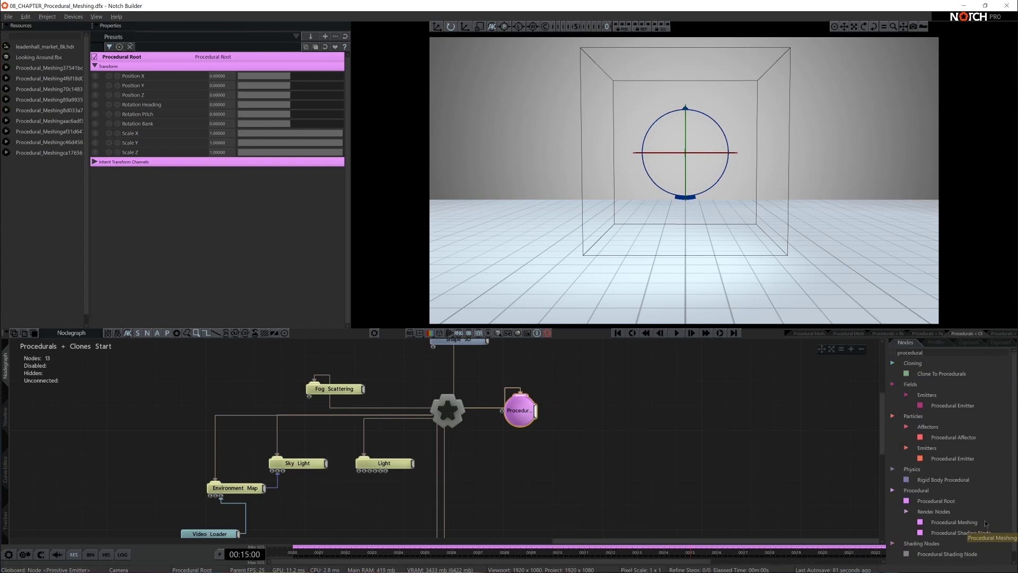
{"action": "left_click_drag", "start_coordinate": [954, 522], "coordinate": [537, 411]}
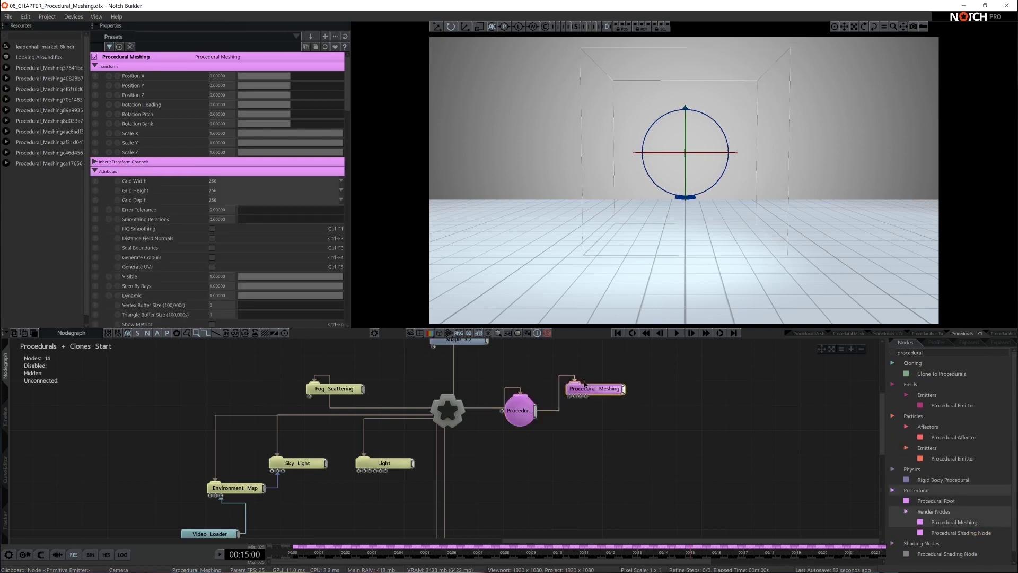
Add a 3D Primitive sphere under the Procedural Root and scale it uniformly to about 0.46.
{"action": "left_click", "coordinate": [927, 350]}
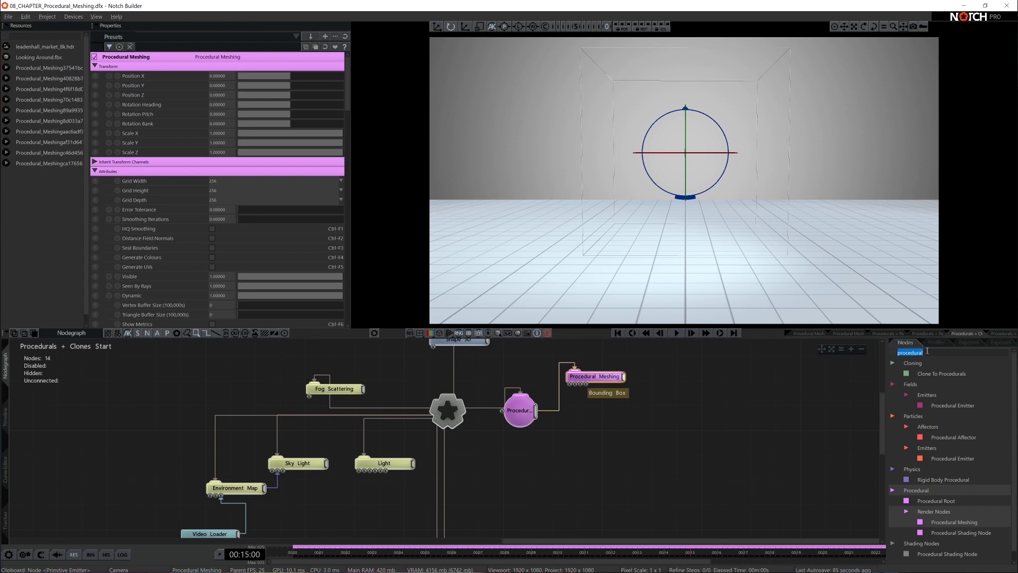
{"action": "type", "text": "3d primi"}
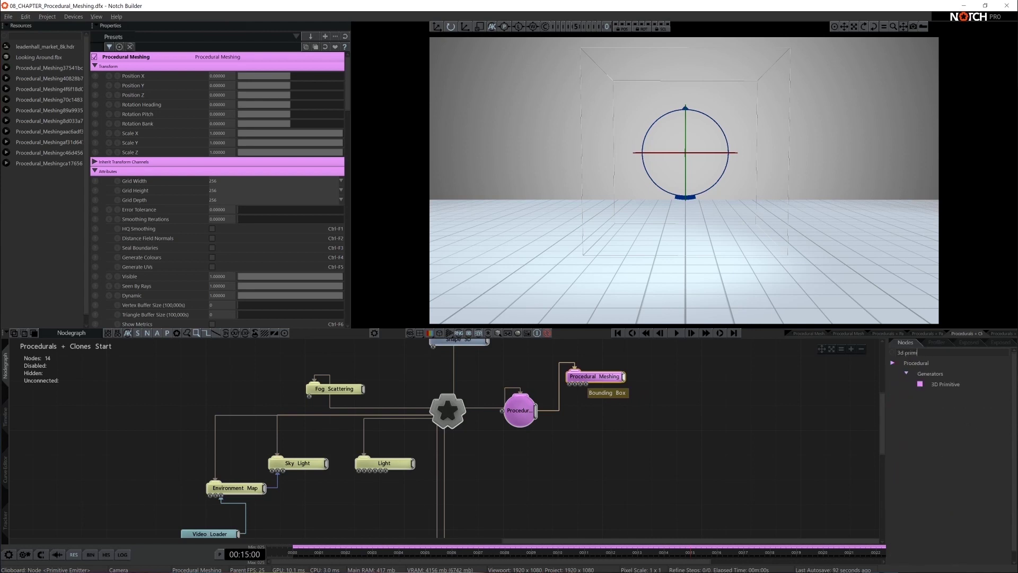
{"action": "left_click_drag", "start_coordinate": [946, 384], "coordinate": [568, 434]}
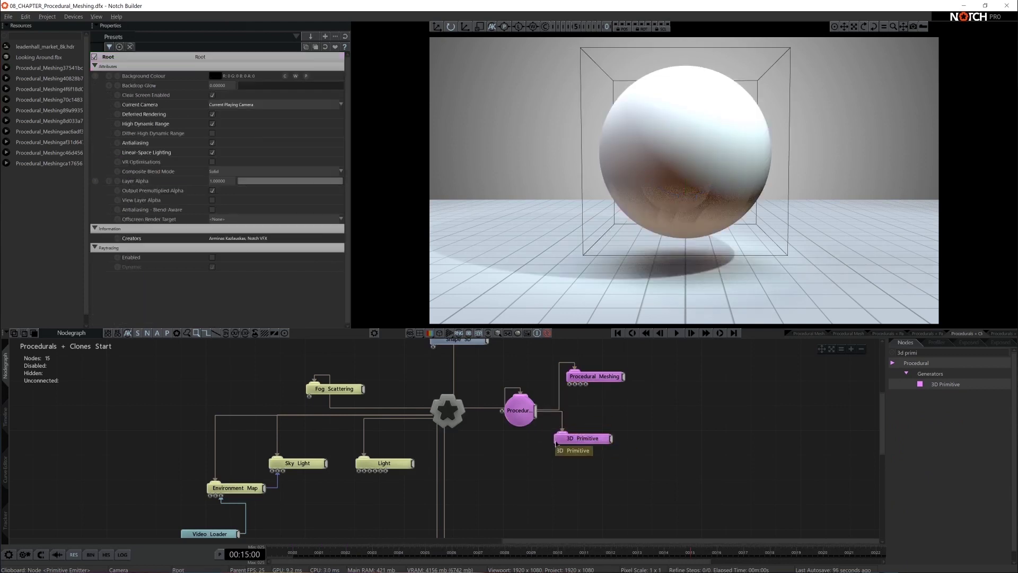
{"action": "key", "text": "r"}
{"action": "left_click_drag", "start_coordinate": [741, 165], "coordinate": [705, 171]}
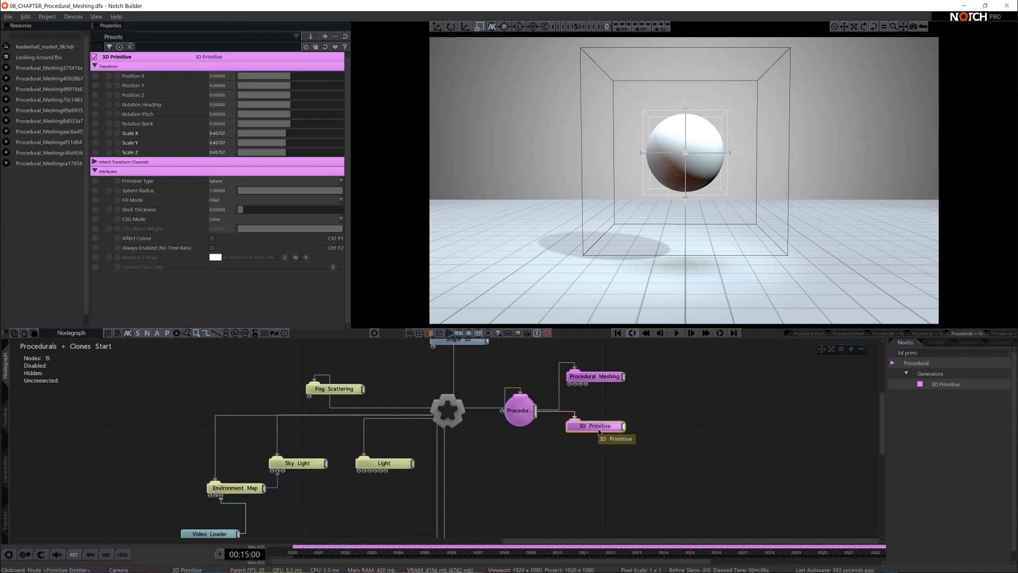
Duplicate the sphere primitive below the original and raise the copy to about 0.44 in Position Y.
{"action": "key", "text": "ctrl+c"}
{"action": "key", "text": "ctrl+v"}
{"action": "left_click_drag", "start_coordinate": [626, 438], "coordinate": [586, 452]}
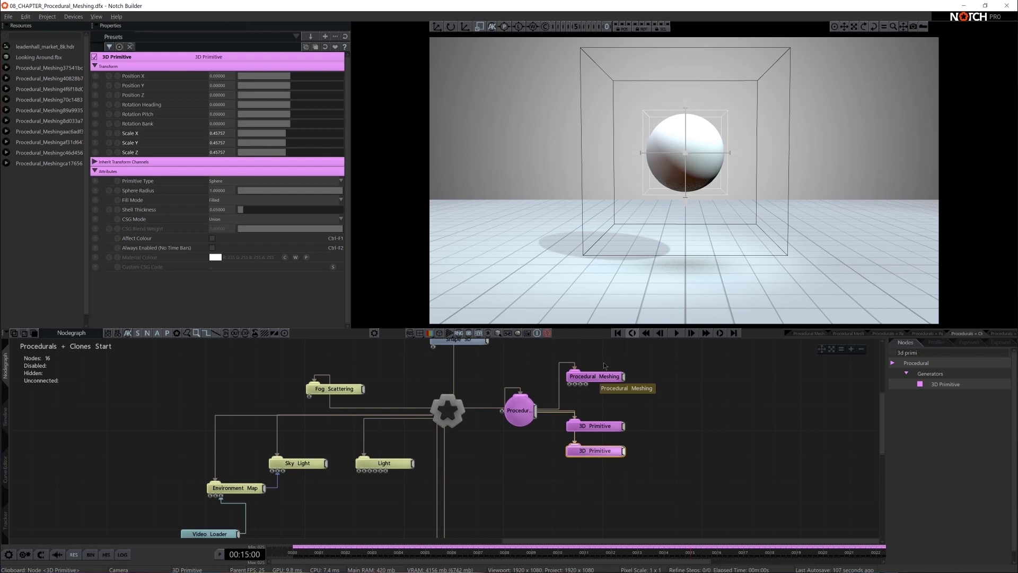
{"action": "key", "text": "w"}
{"action": "left_click_drag", "start_coordinate": [685, 128], "coordinate": [684, 86]}
Change the duplicated primitive's type to Box and scale it uniformly to about 0.31.
{"action": "left_click", "coordinate": [240, 182]}
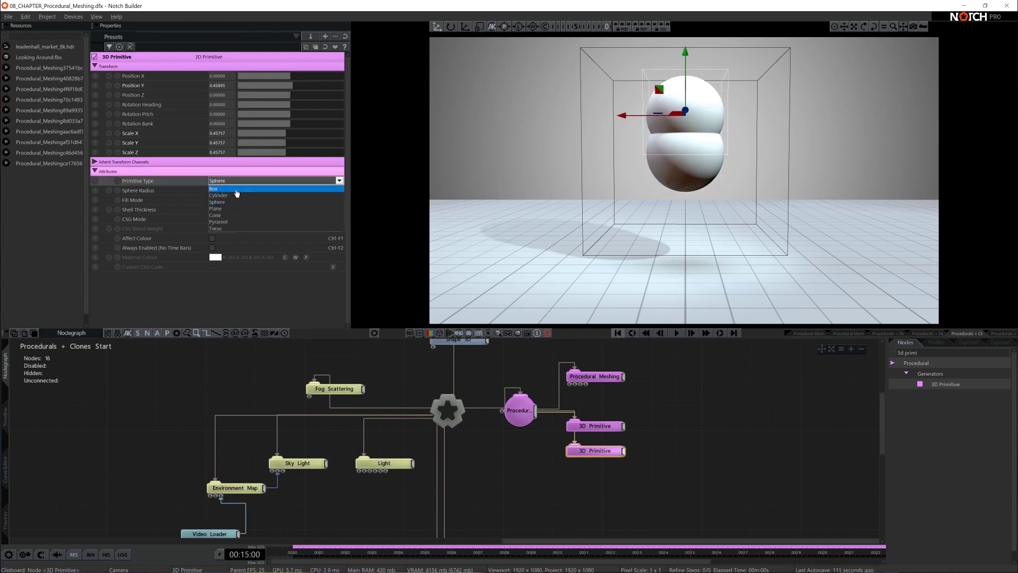
{"action": "left_click", "coordinate": [242, 196]}
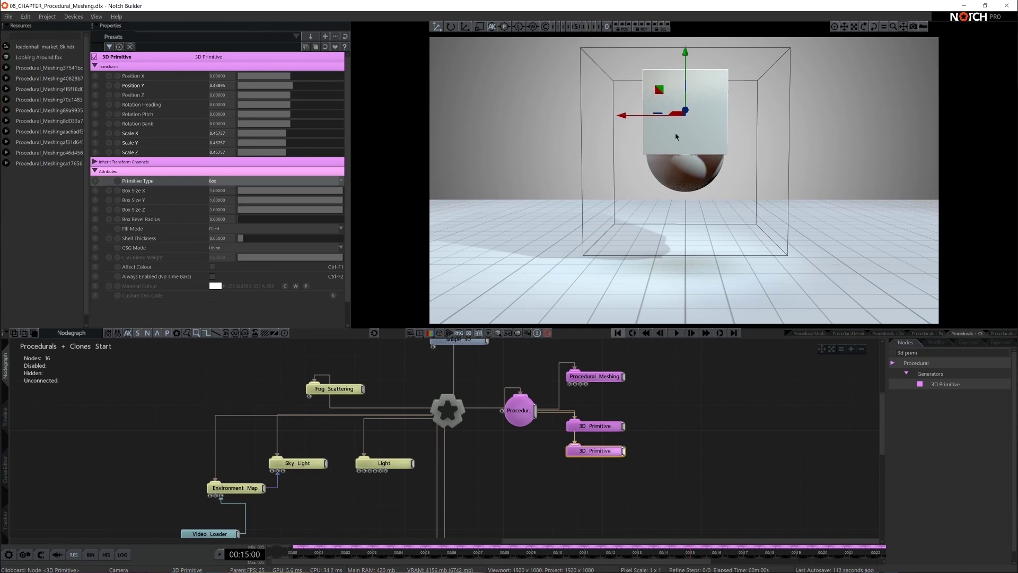
{"action": "key", "text": "r"}
{"action": "left_click_drag", "start_coordinate": [711, 123], "coordinate": [692, 127]}
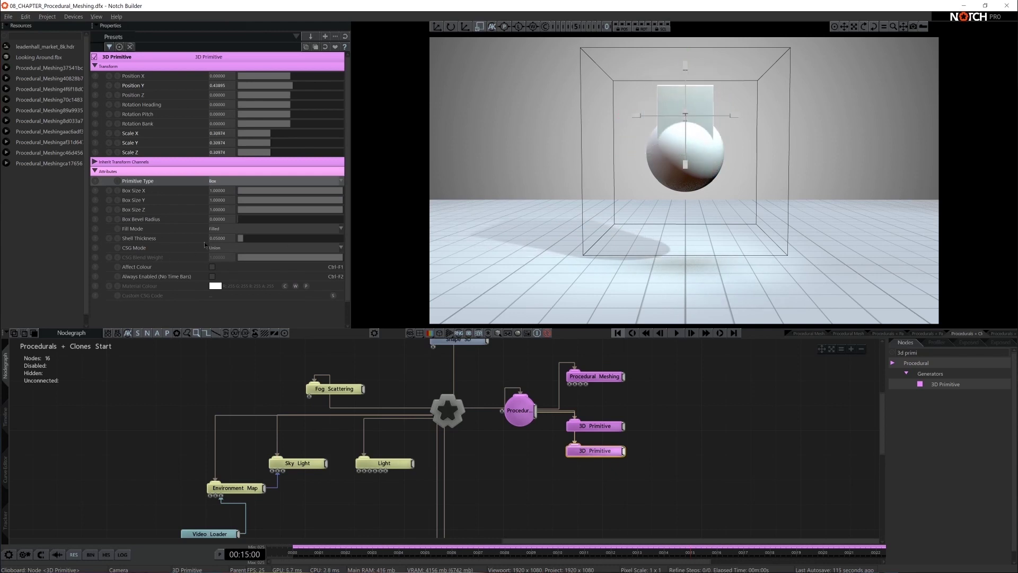
Set the box's CSG mode to Smooth Union and offset it sideways to about -0.42 in Position X.
{"action": "left_click", "coordinate": [235, 247]}
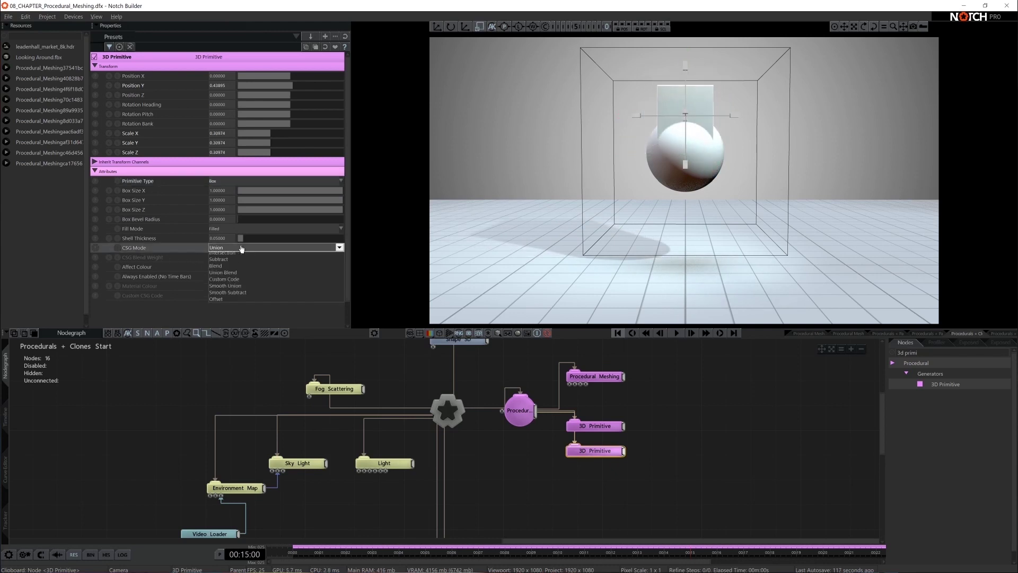
{"action": "left_click", "coordinate": [258, 301]}
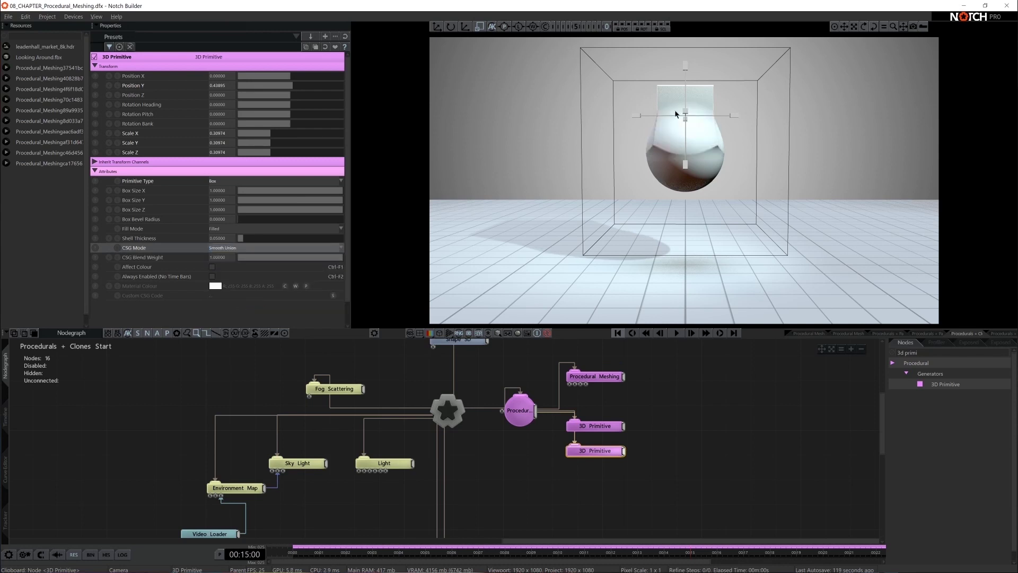
{"action": "key", "text": "w"}
{"action": "left_click_drag", "start_coordinate": [649, 115], "coordinate": [680, 115]}
{"action": "key", "text": "e"}
{"action": "key", "text": "w"}
Scale the box uniformly down to about 0.24 and shift it to about 0.22 in Position Z.
{"action": "key", "text": "r"}
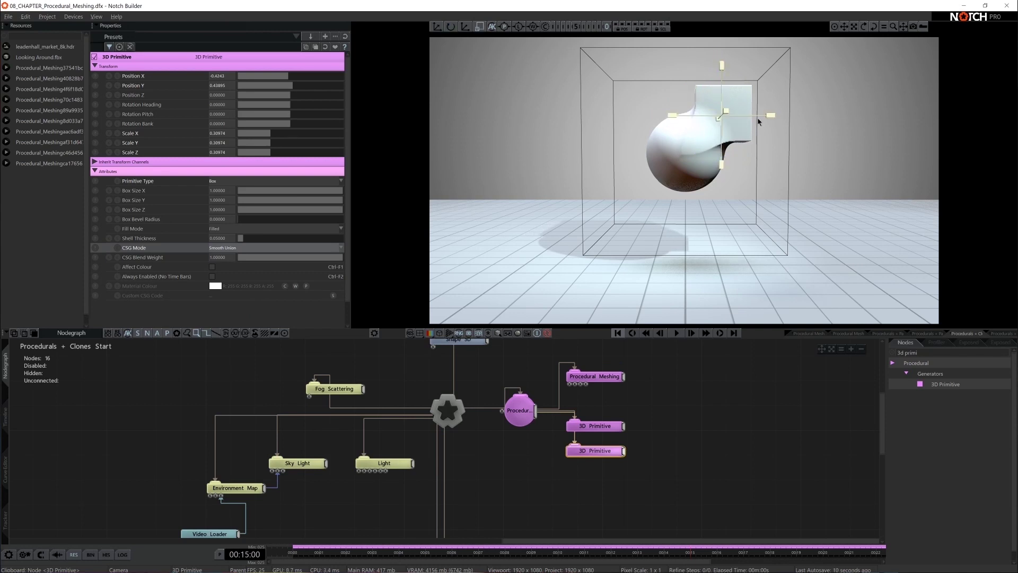
{"action": "left_click_drag", "start_coordinate": [754, 122], "coordinate": [742, 122]}
{"action": "left_click", "coordinate": [440, 28]}
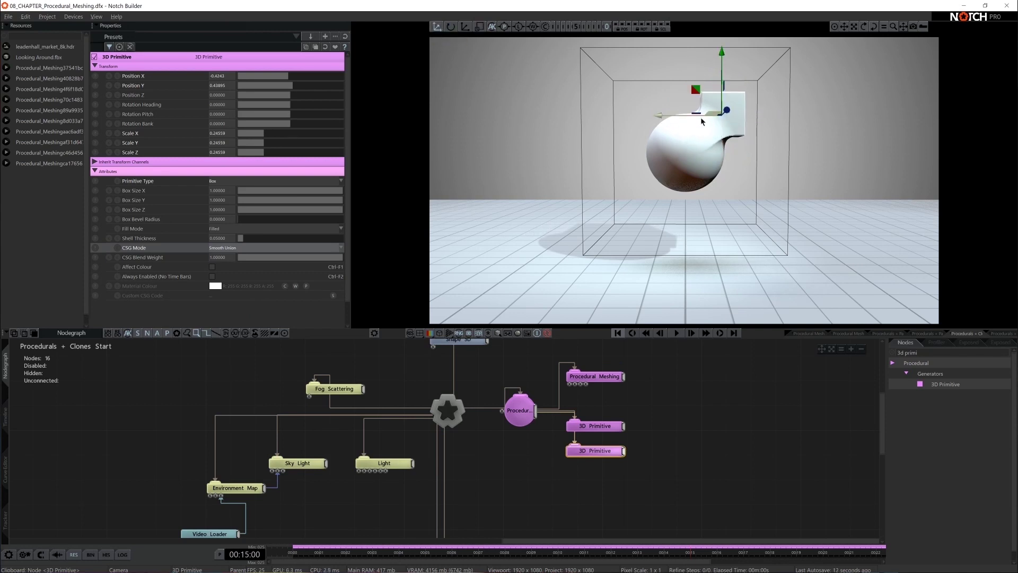
{"action": "left_click_drag", "start_coordinate": [724, 85], "coordinate": [708, 140]}
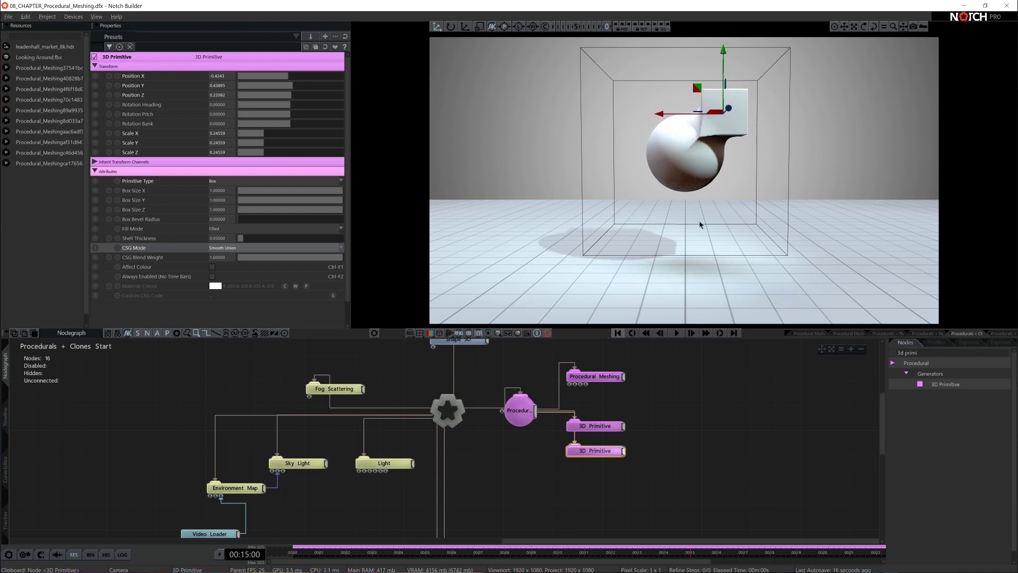
Set the box primitive's CSG Blend Weight to about 1.48.
{"action": "left_click", "coordinate": [643, 453]}
{"action": "left_click", "coordinate": [599, 451]}
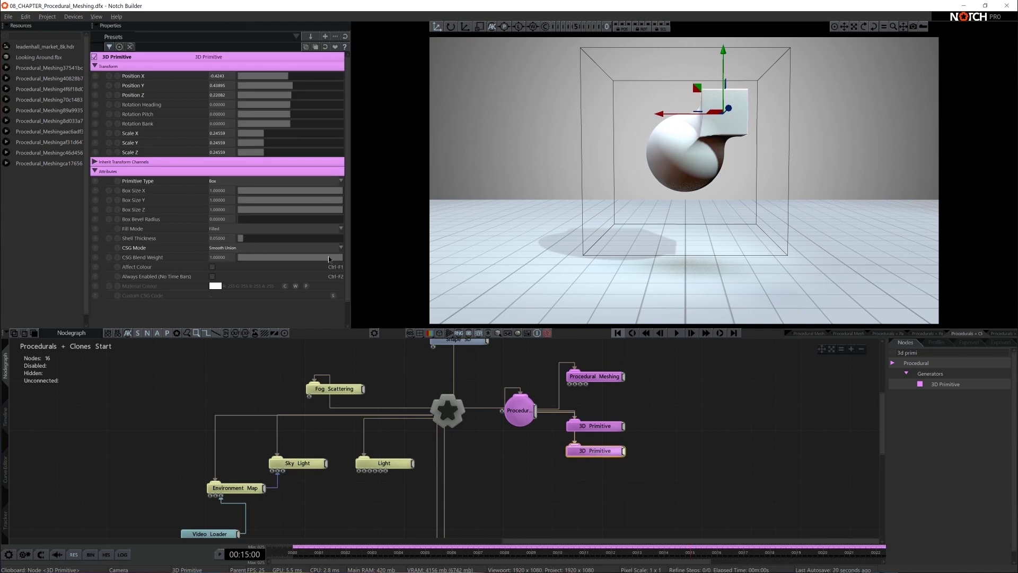
{"action": "left_click_drag", "start_coordinate": [335, 262], "coordinate": [393, 263]}
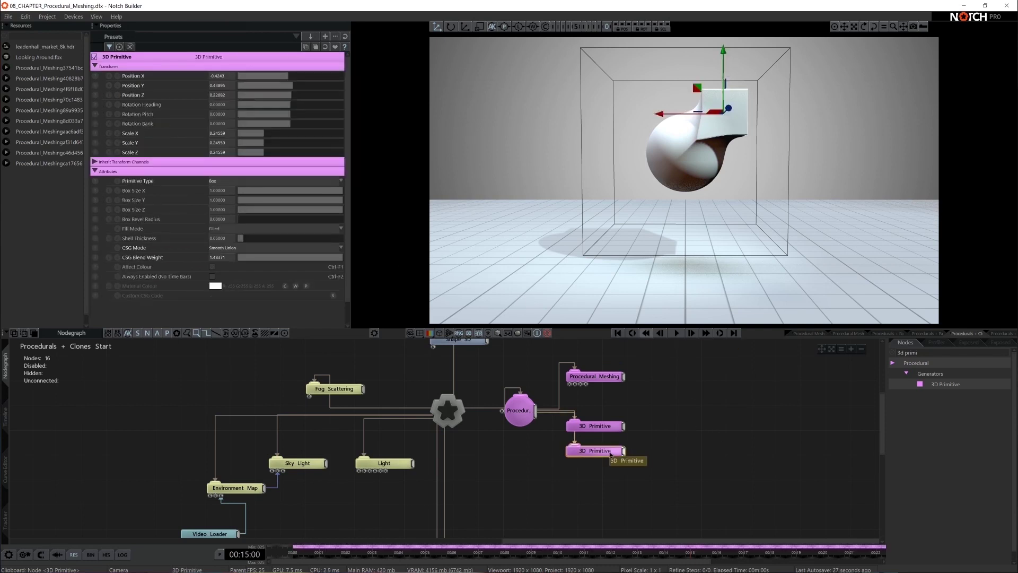
Add another 3D Primitive copy connected to the Procedural Root and set its primitive type to Torus.
{"action": "key", "text": "ctrl+v"}
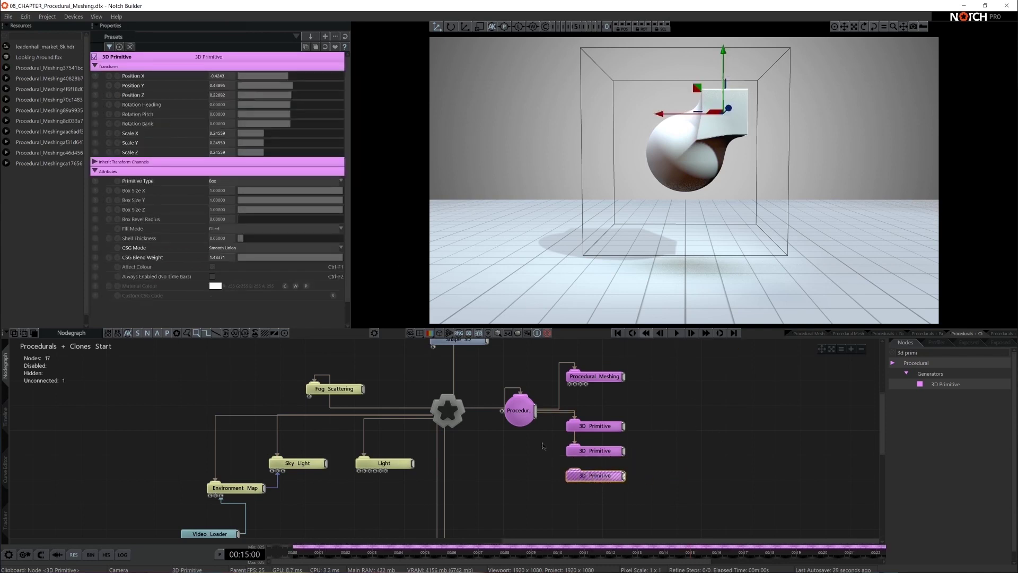
{"action": "left_click_drag", "start_coordinate": [535, 412], "coordinate": [574, 470]}
{"action": "left_click", "coordinate": [219, 182]}
{"action": "left_click", "coordinate": [220, 182]}
{"action": "left_click", "coordinate": [219, 193]}
Position the torus at about X 0.35, Y -0.46, pitch it 90 degrees and scale it uniformly to about 0.34.
{"action": "left_click_drag", "start_coordinate": [685, 118], "coordinate": [657, 226]}
{"action": "key", "text": "e"}
{"action": "key", "text": "r"}
{"action": "left_click_drag", "start_coordinate": [703, 197], "coordinate": [715, 197]}
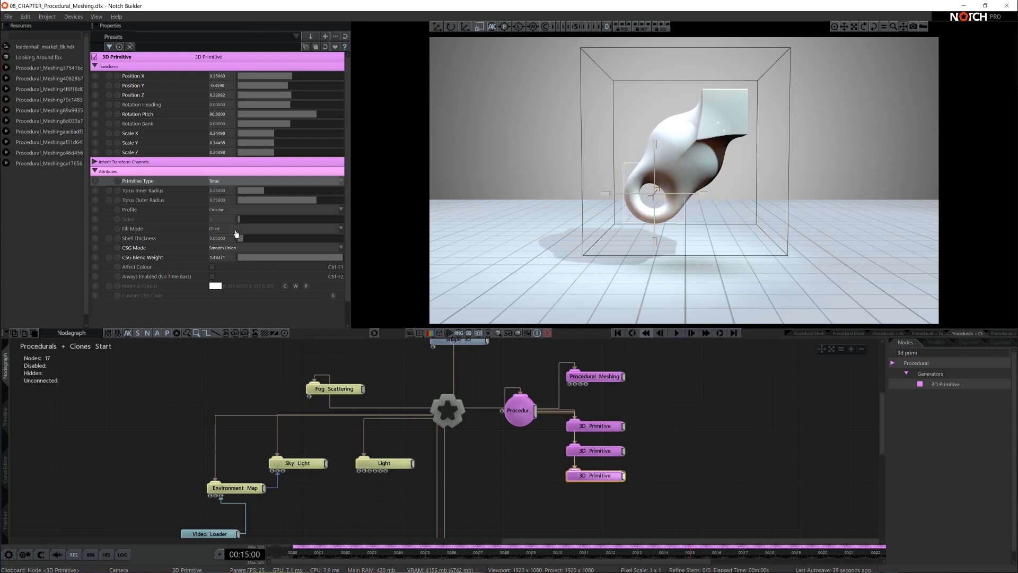
Set the torus inner radius to about 0.54 and pull the torus forward to about 0.50 in Position Z.
{"action": "left_click_drag", "start_coordinate": [259, 192], "coordinate": [296, 193]}
{"action": "key", "text": "w"}
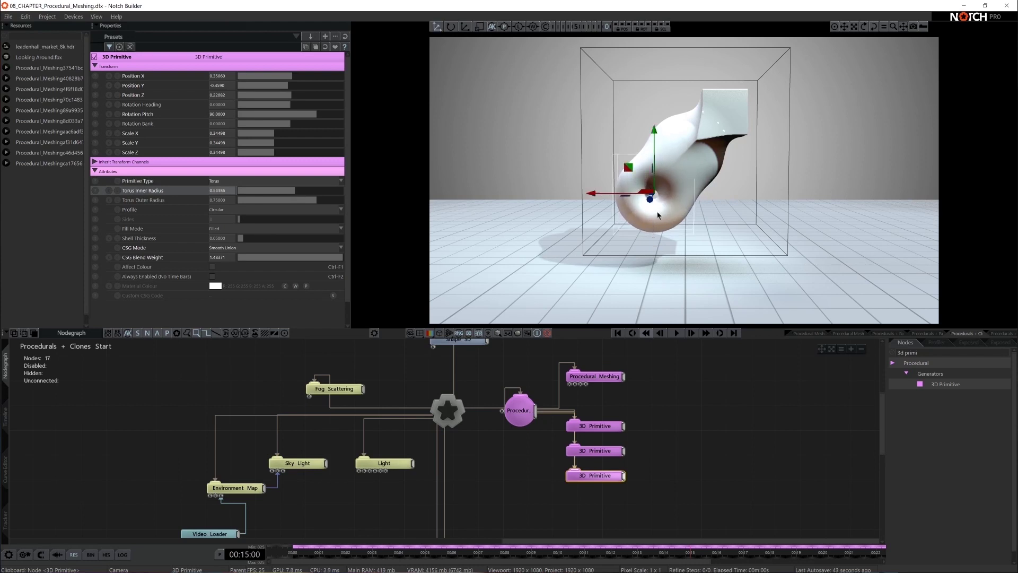
{"action": "left_click_drag", "start_coordinate": [657, 197], "coordinate": [644, 226]}
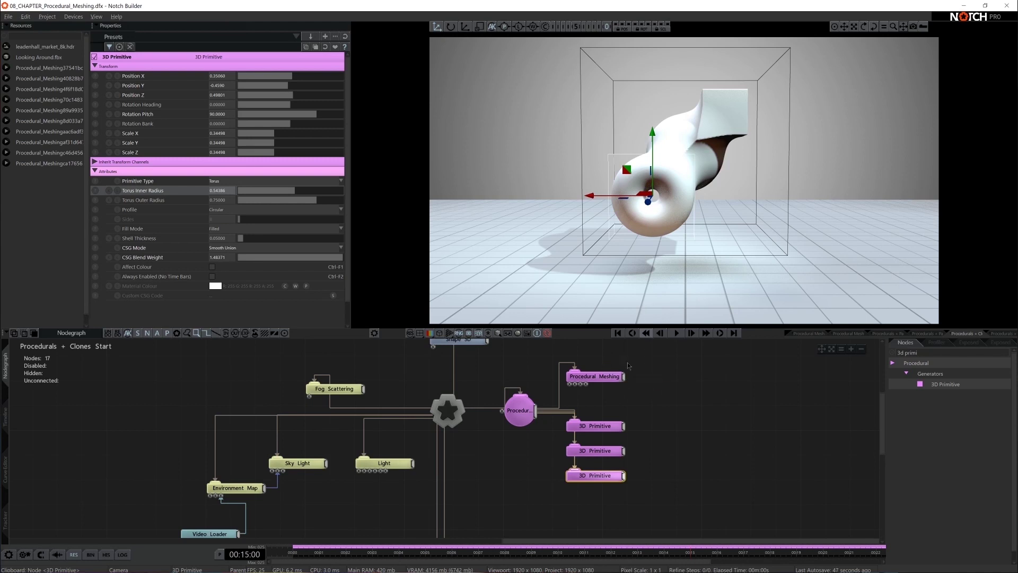
Set the Procedural Meshing node's Smoothing Iterations to 20 and enable Seal Boundaries.
{"action": "left_click", "coordinate": [616, 378]}
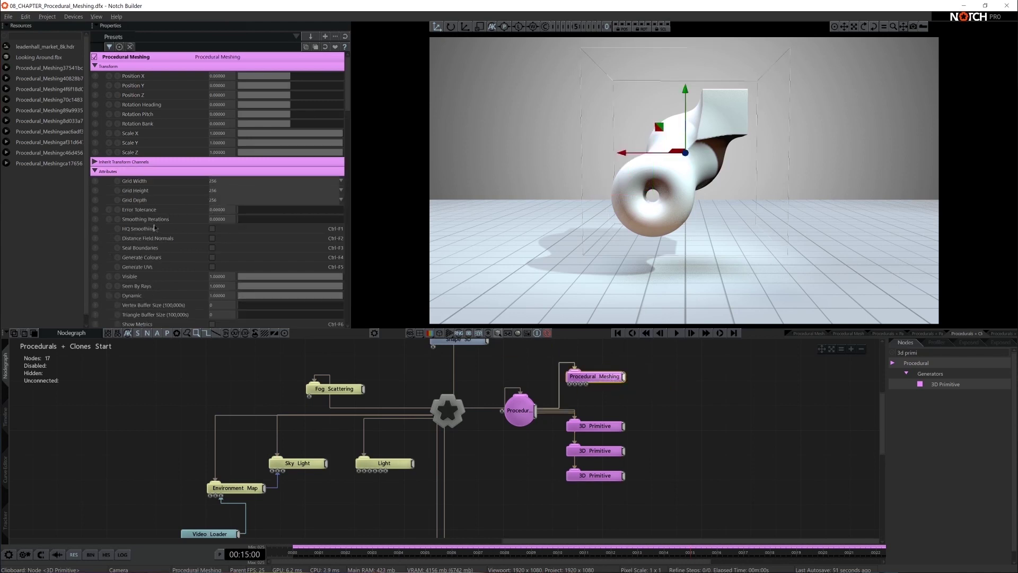
{"action": "left_click", "coordinate": [222, 221]}
{"action": "type", "text": "20"}
{"action": "key", "text": "Return"}
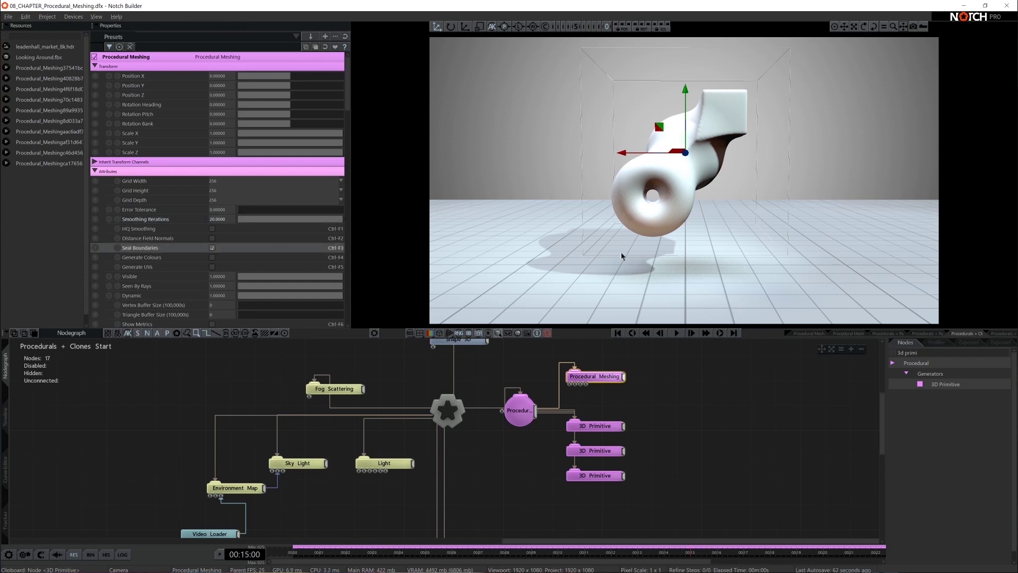
Inspect the blended mesh from another angle in the free camera, and return to the scene camera.
{"action": "left_click", "coordinate": [704, 400]}
{"action": "key", "text": "Tab"}
{"action": "left_click_drag", "start_coordinate": [703, 263], "coordinate": [821, 223], "text": "alt"}
{"action": "key", "text": "Tab"}
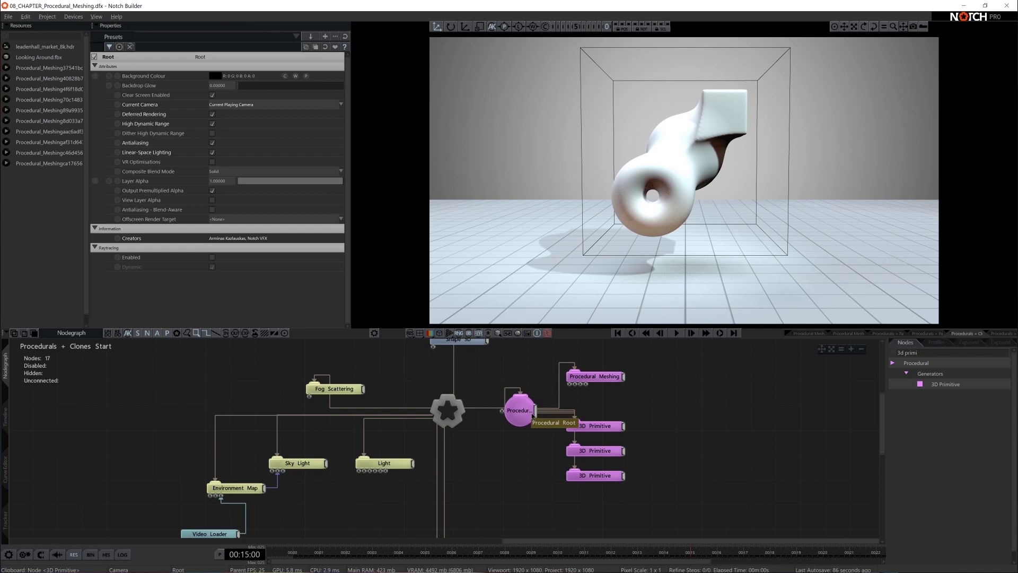
Add a Clone To Procedurals node under the Root and connect the existing Procedural Root to its Procedural Root input.
{"action": "left_click", "coordinate": [892, 354]}
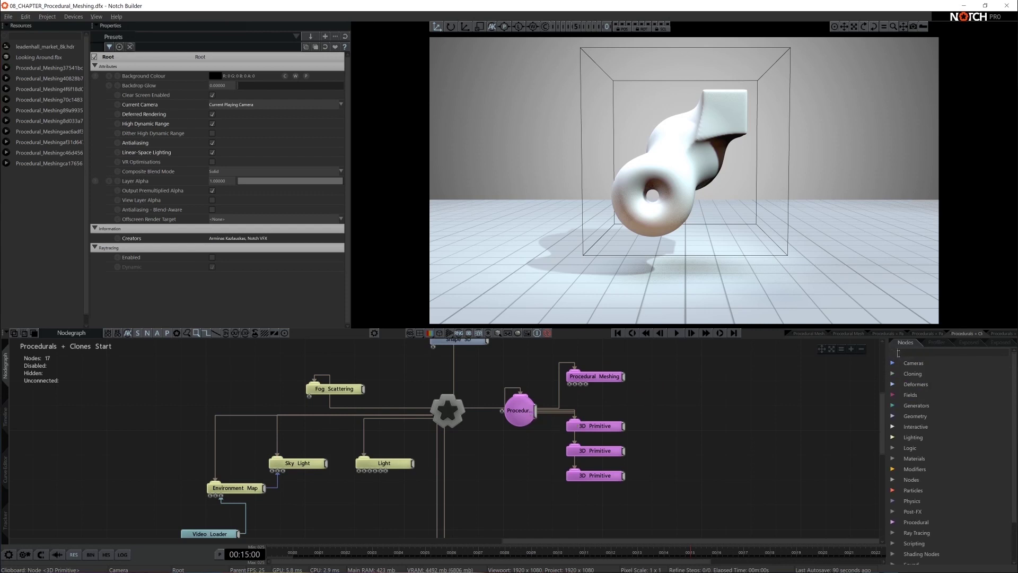
{"action": "type", "text": "clone to"}
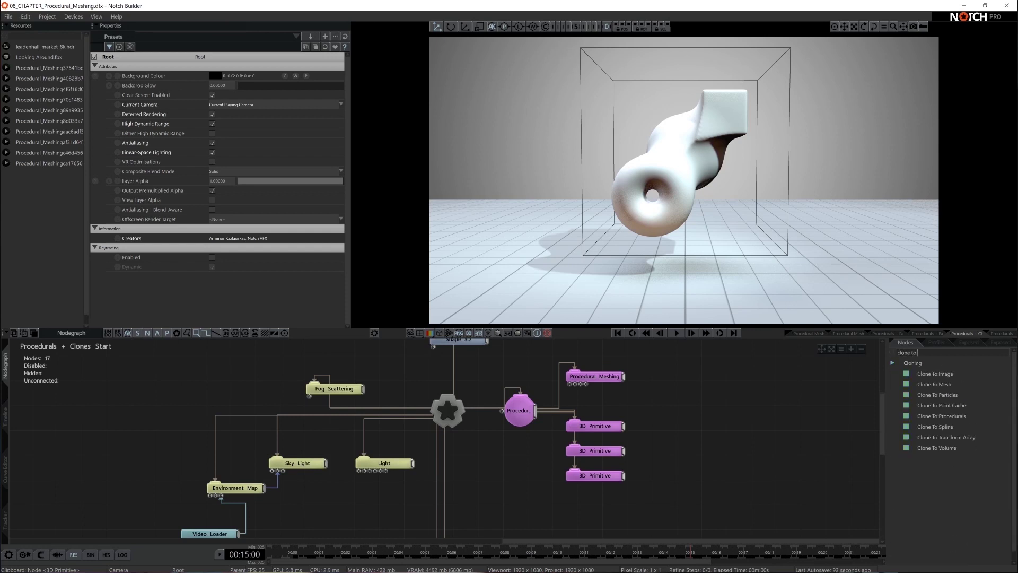
{"action": "mouse_move", "coordinate": [942, 415]}
{"action": "left_mouse_down"}
{"action": "mouse_move", "coordinate": [796, 451]}
{"action": "mouse_move", "coordinate": [499, 486]}
{"action": "left_mouse_up"}
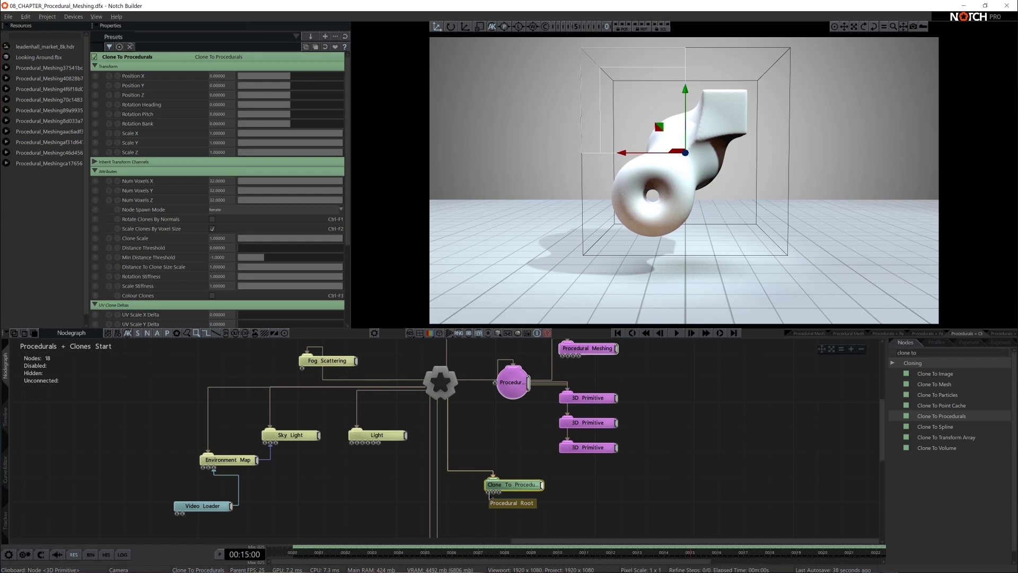
{"action": "mouse_move", "coordinate": [528, 390]}
{"action": "left_mouse_down"}
{"action": "mouse_move", "coordinate": [488, 494]}
{"action": "mouse_move", "coordinate": [552, 508]}
{"action": "mouse_move", "coordinate": [536, 509]}
{"action": "left_mouse_up"}
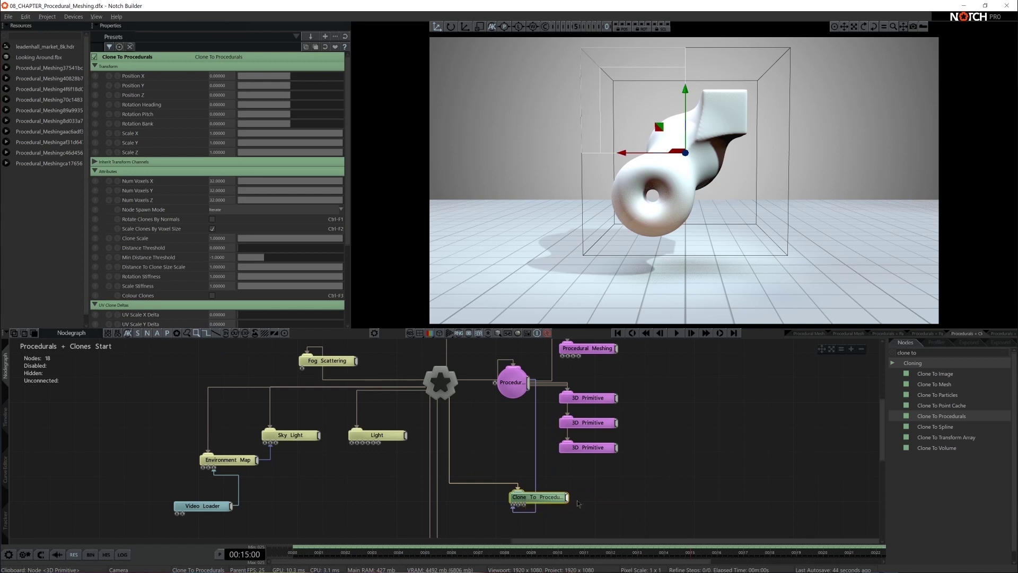
{"action": "middle_click_drag", "start_coordinate": [576, 504], "coordinate": [569, 483]}
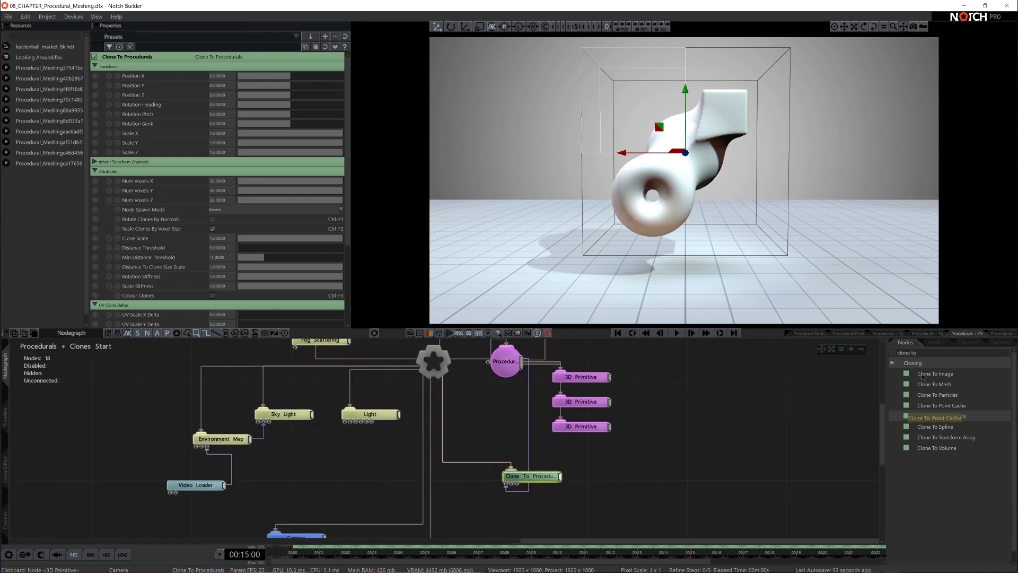
Add a Shape 3D node under Clone To Procedurals and raise the cloner's Clone Scale to about 2.99.
{"action": "left_click", "coordinate": [939, 353]}
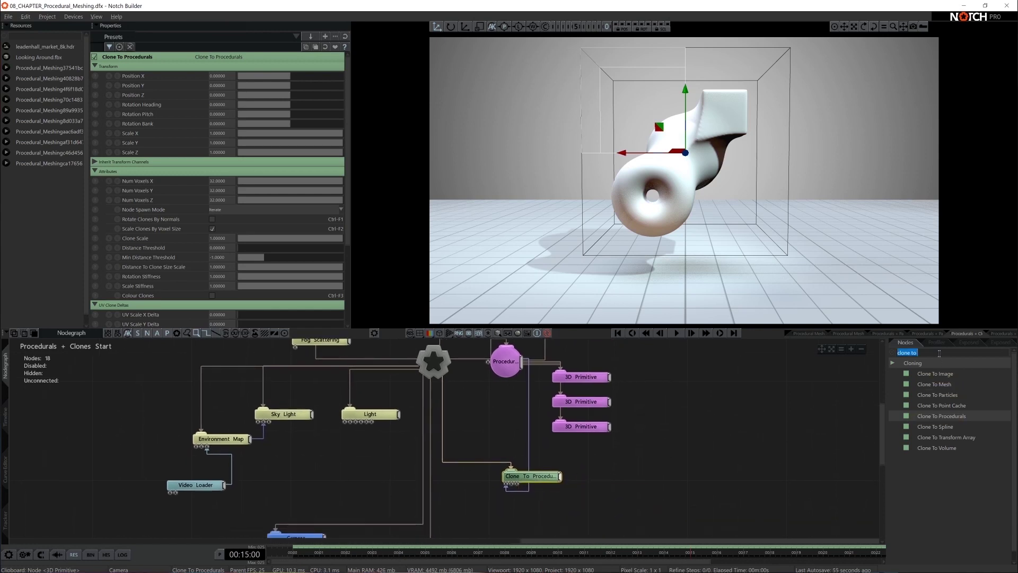
{"action": "type", "text": "shape"}
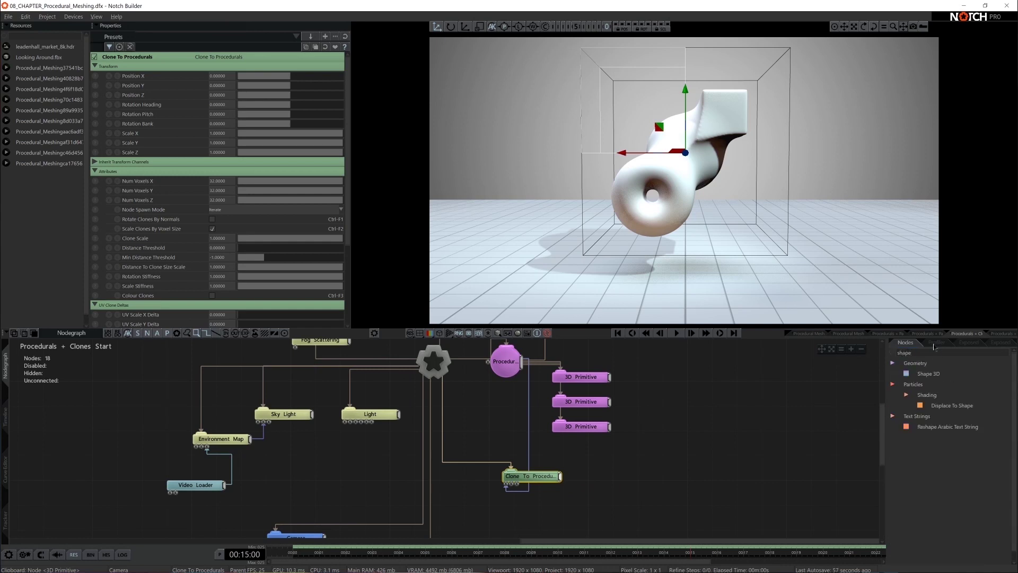
{"action": "mouse_move", "coordinate": [929, 374]}
{"action": "left_mouse_down"}
{"action": "mouse_move", "coordinate": [680, 461]}
{"action": "mouse_move", "coordinate": [576, 478]}
{"action": "mouse_move", "coordinate": [589, 476]}
{"action": "left_mouse_up"}
{"action": "left_click", "coordinate": [566, 476]}
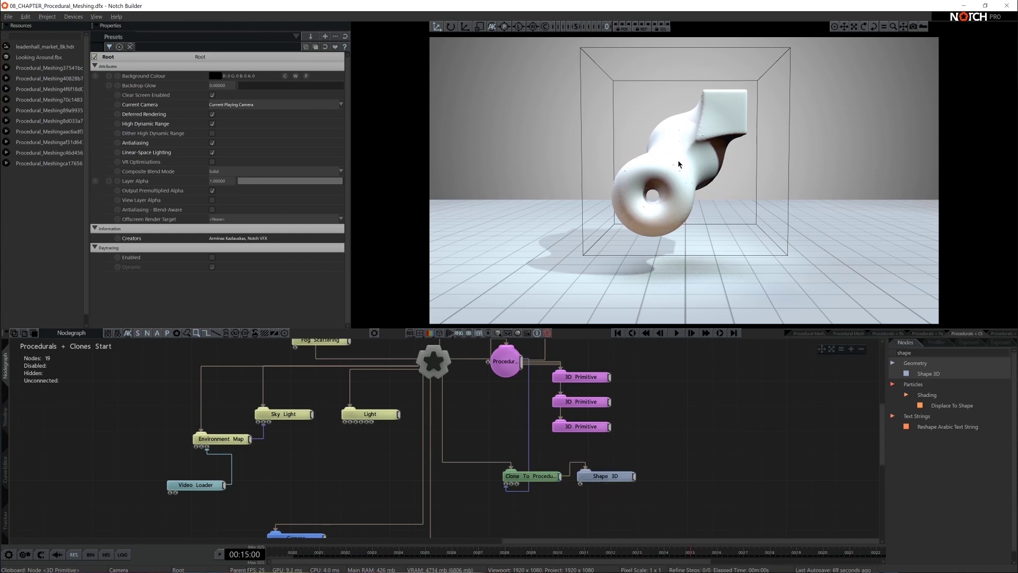
{"action": "left_click", "coordinate": [530, 475]}
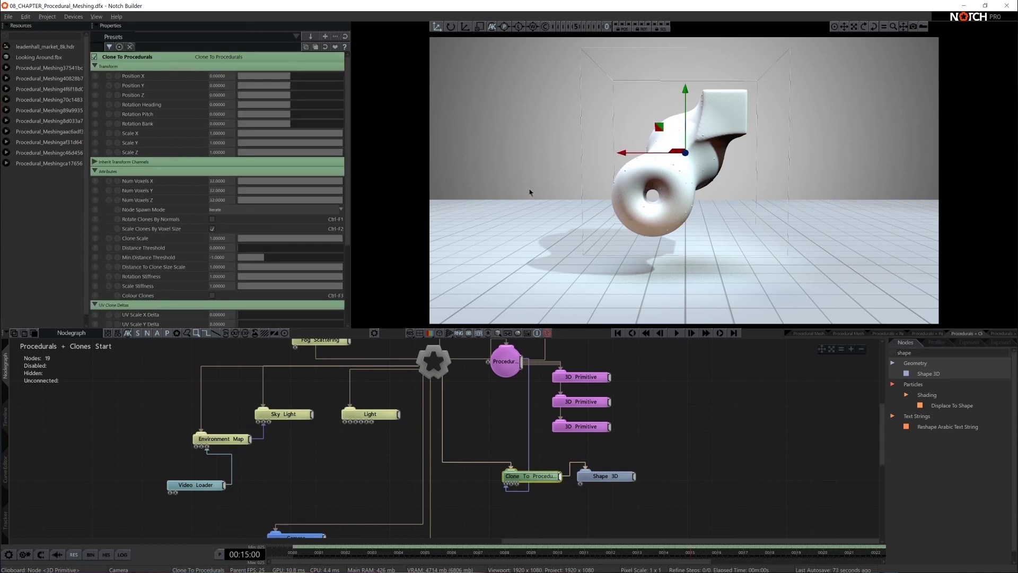
{"action": "left_click_drag", "start_coordinate": [332, 237], "coordinate": [555, 232]}
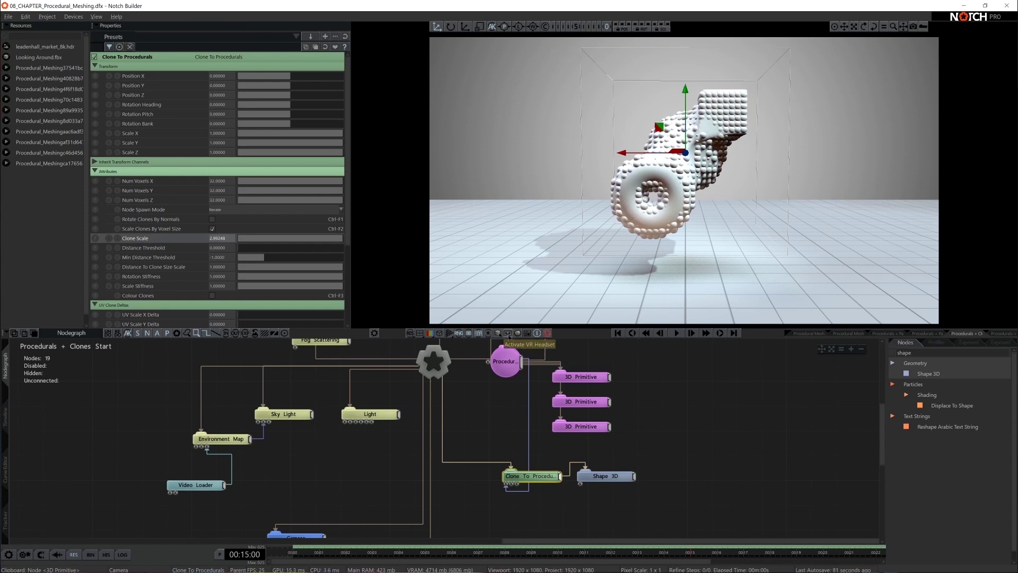
Duplicate the Shape 3D node under Clone To Procedurals and set the copy's Shape Type to Box.
{"action": "mouse_move", "coordinate": [609, 475]}
{"action": "left_mouse_down"}
{"action": "mouse_move", "coordinate": [609, 463]}
{"action": "mouse_move", "coordinate": [595, 492]}
{"action": "mouse_move", "coordinate": [585, 484]}
{"action": "left_mouse_up"}
{"action": "key", "text": "ctrl+c"}
{"action": "key", "text": "ctrl+v"}
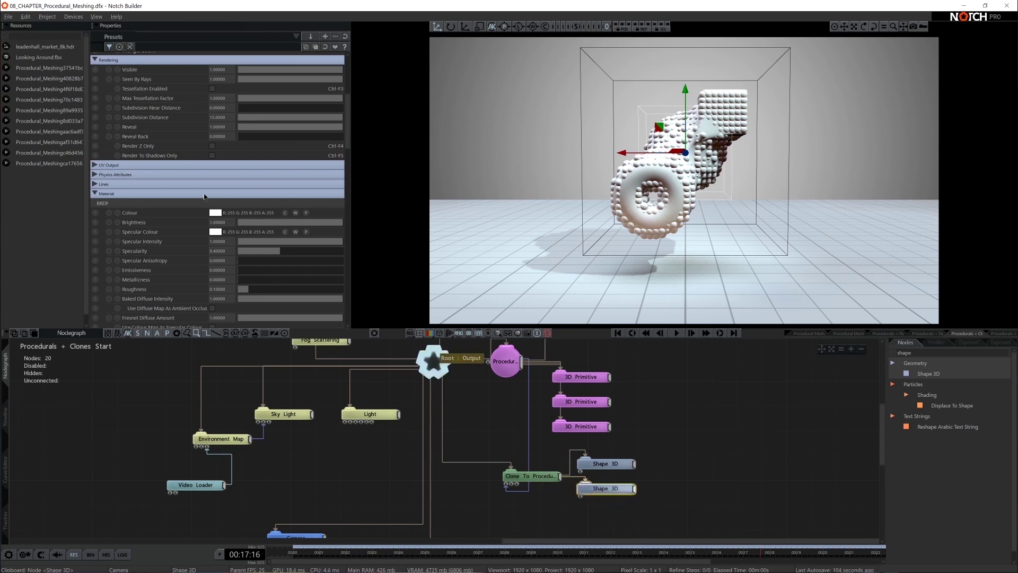
{"action": "scroll", "coordinate": [225, 220], "scroll_direction": "up", "scroll_amount": 5}
{"action": "left_click", "coordinate": [228, 175]}
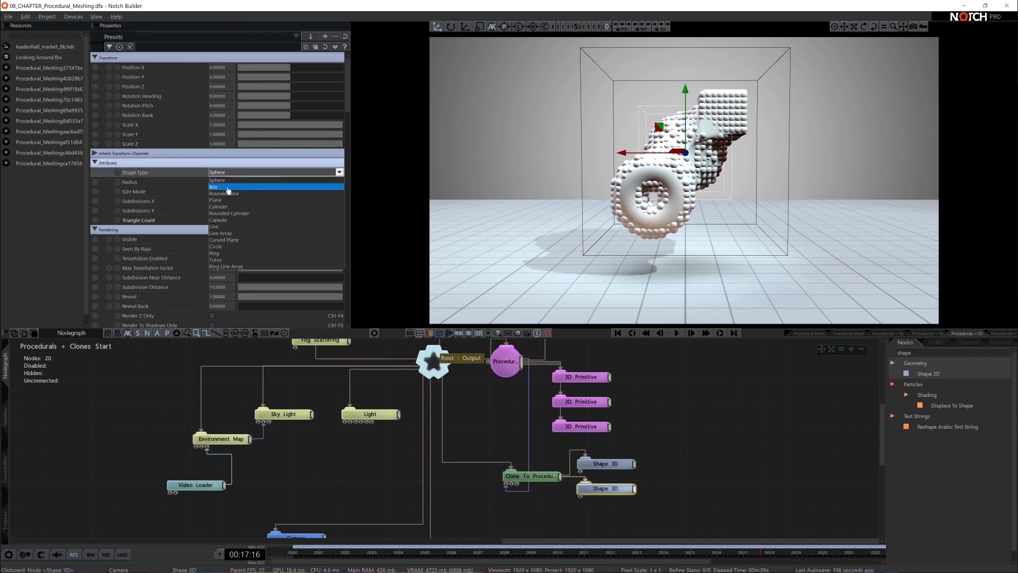
{"action": "left_click", "coordinate": [227, 186]}
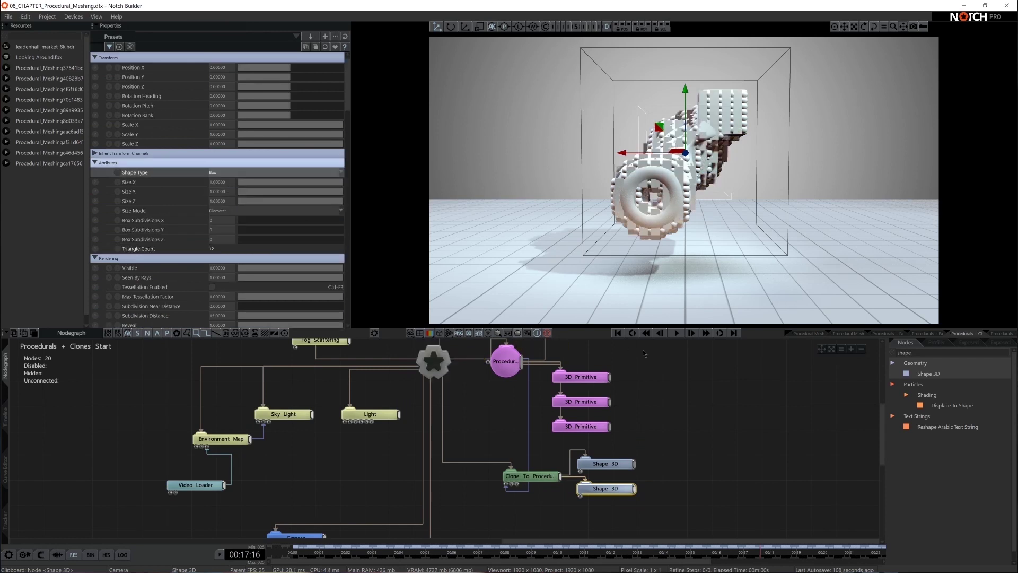
Set the Clone To Procedurals node's Node Spawn Mode to Random.
{"action": "left_click", "coordinate": [533, 475]}
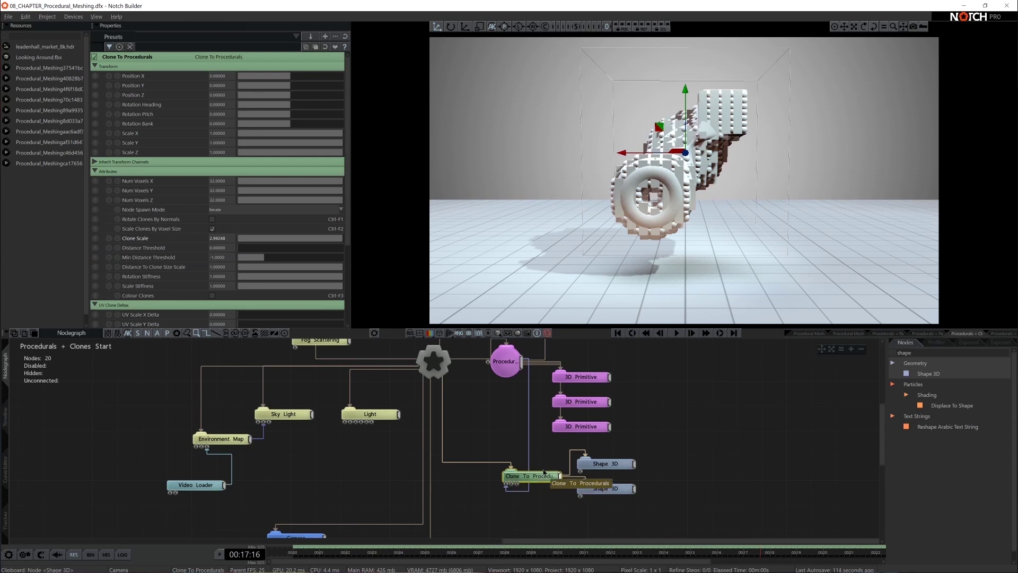
{"action": "left_click", "coordinate": [230, 210]}
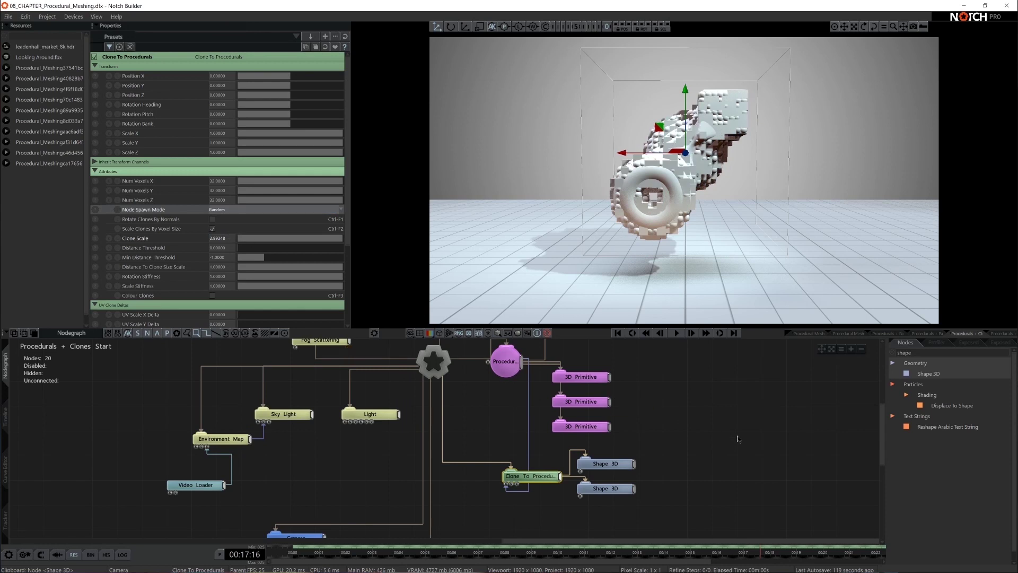
{"action": "left_click", "coordinate": [725, 458]}
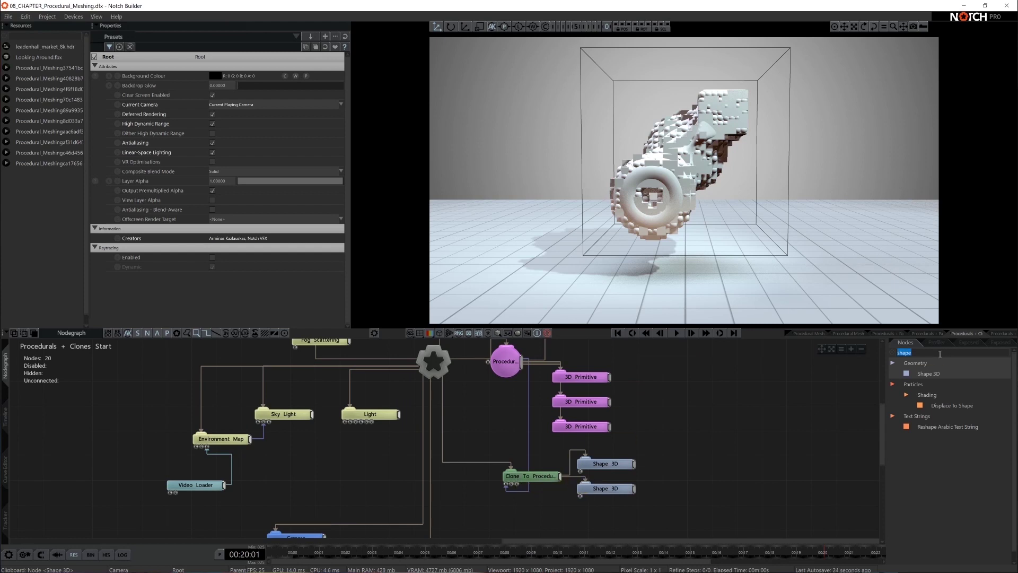
Add a cloning Turbulence Effector and connect it to the Clone To Procedurals node's effector input.
{"action": "type", "text": "turb"}
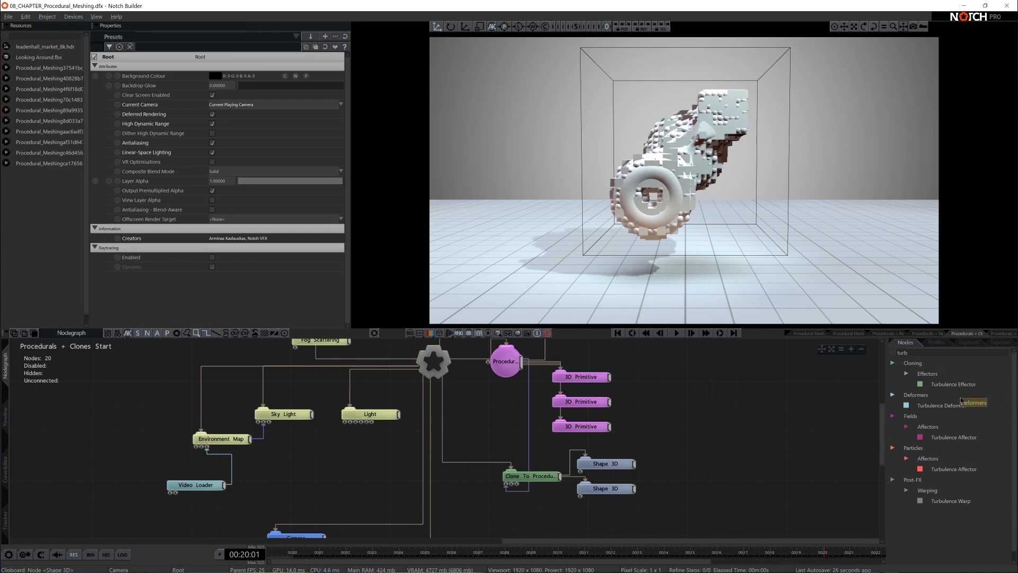
{"action": "mouse_move", "coordinate": [954, 384]}
{"action": "left_mouse_down"}
{"action": "mouse_move", "coordinate": [512, 514]}
{"action": "mouse_move", "coordinate": [511, 483]}
{"action": "left_mouse_up"}
{"action": "left_click", "coordinate": [503, 515]}
Give the Turbulence Effector a uniform effector scale of about -0.28 and an Animation Rate of about 0.26.
{"action": "scroll", "coordinate": [263, 268], "scroll_direction": "down", "scroll_amount": 2}
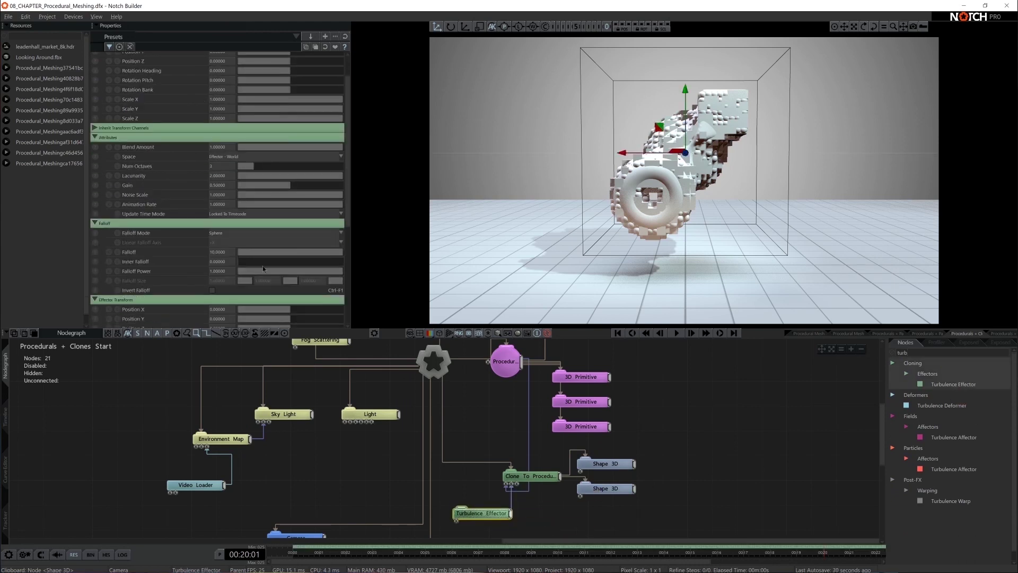
{"action": "scroll", "coordinate": [263, 266], "scroll_direction": "down", "scroll_amount": 3}
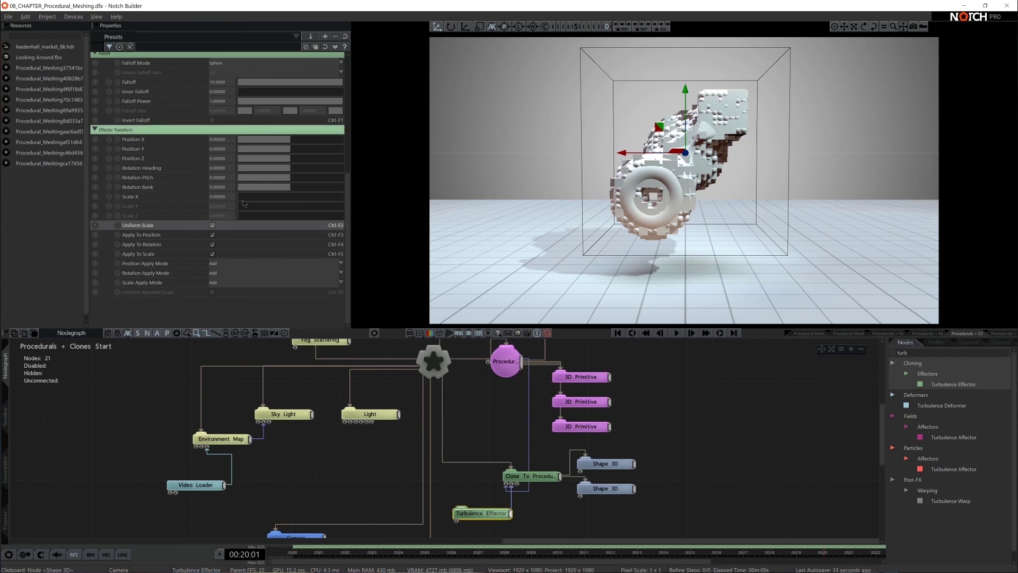
{"action": "left_click_drag", "start_coordinate": [239, 199], "coordinate": [218, 200]}
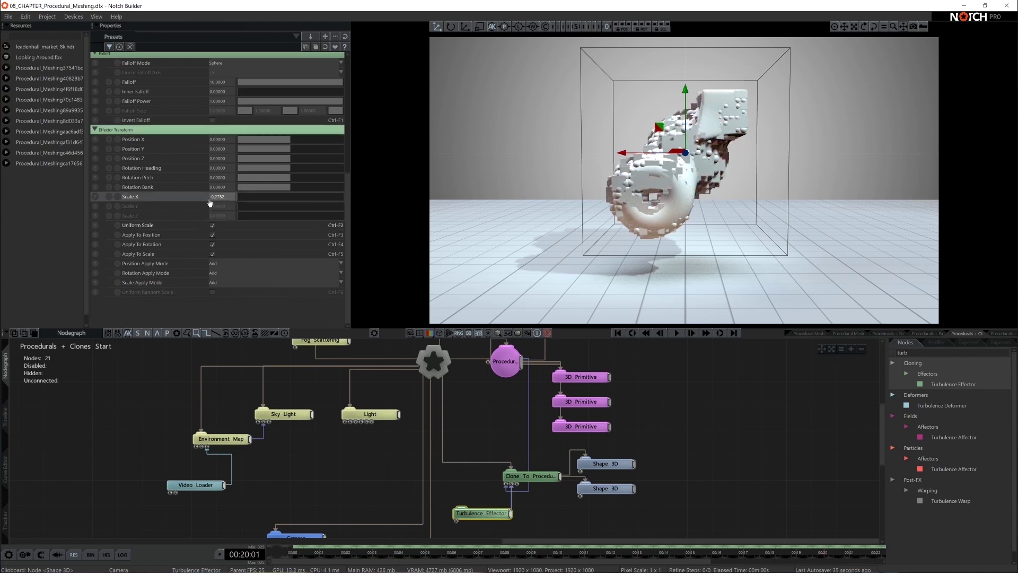
{"action": "scroll", "coordinate": [261, 198], "scroll_direction": "up", "scroll_amount": 3}
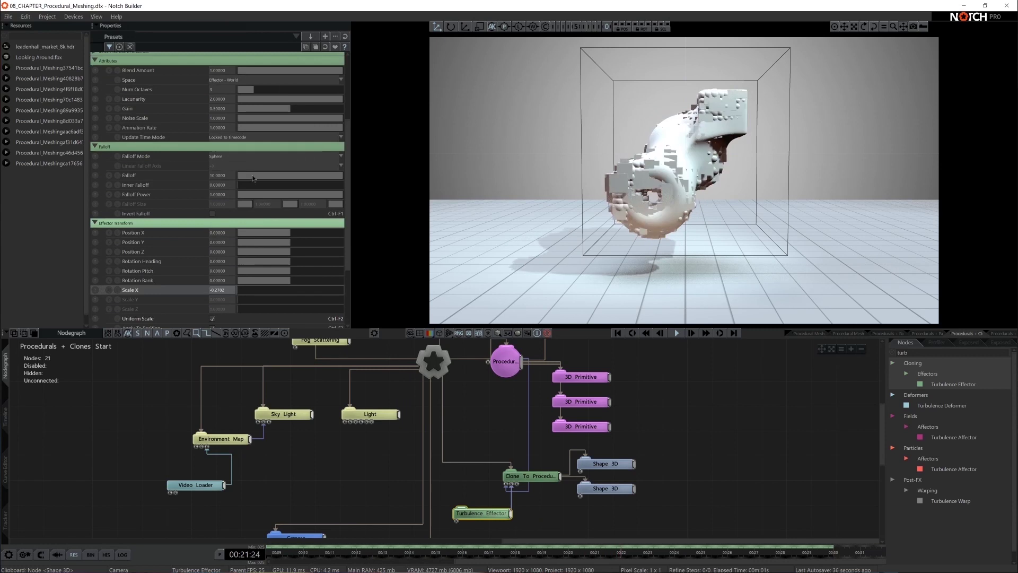
{"action": "left_click", "coordinate": [265, 127]}
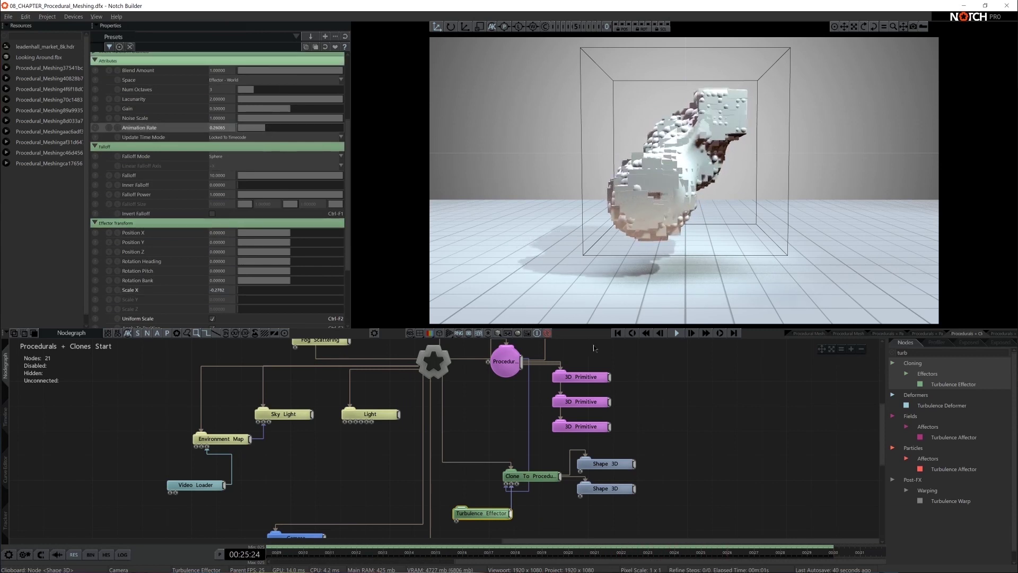
{"action": "left_click", "coordinate": [654, 383]}
Hide the smooth mesh by setting the Procedural Meshing node's Visible value to 0.
{"action": "middle_click_drag", "start_coordinate": [655, 379], "coordinate": [656, 402]}
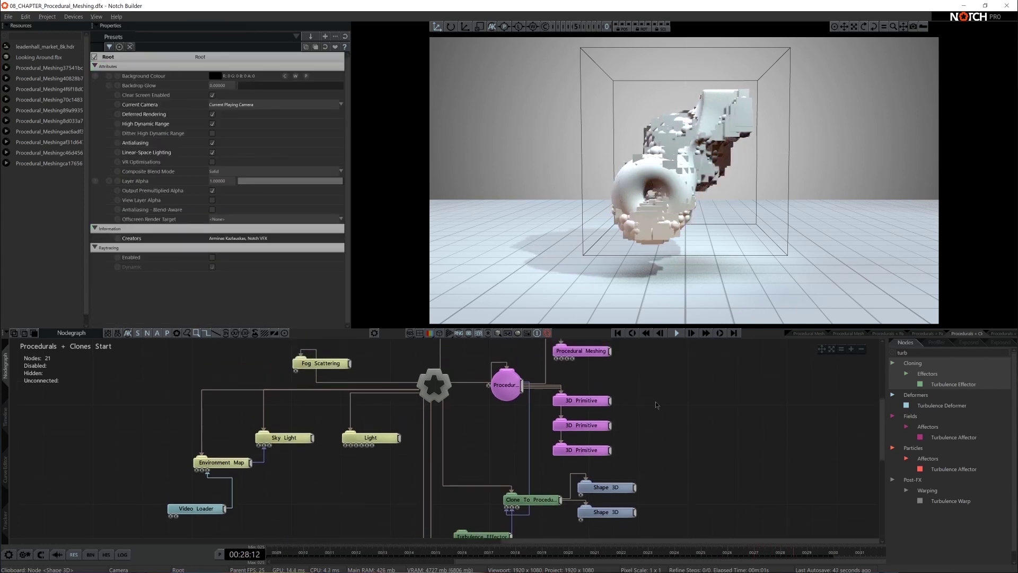
{"action": "left_click", "coordinate": [595, 354]}
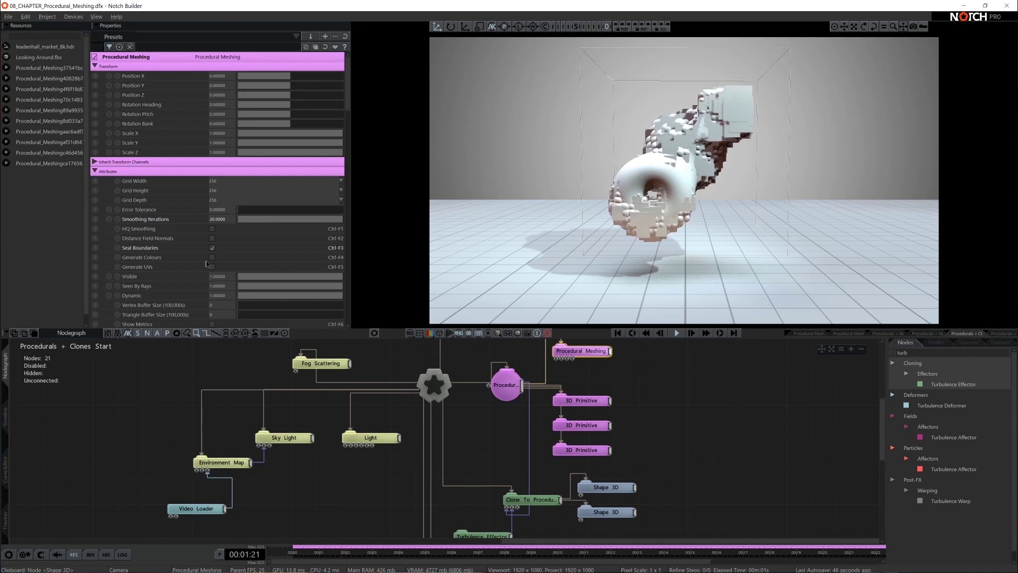
{"action": "double_click", "coordinate": [224, 277]}
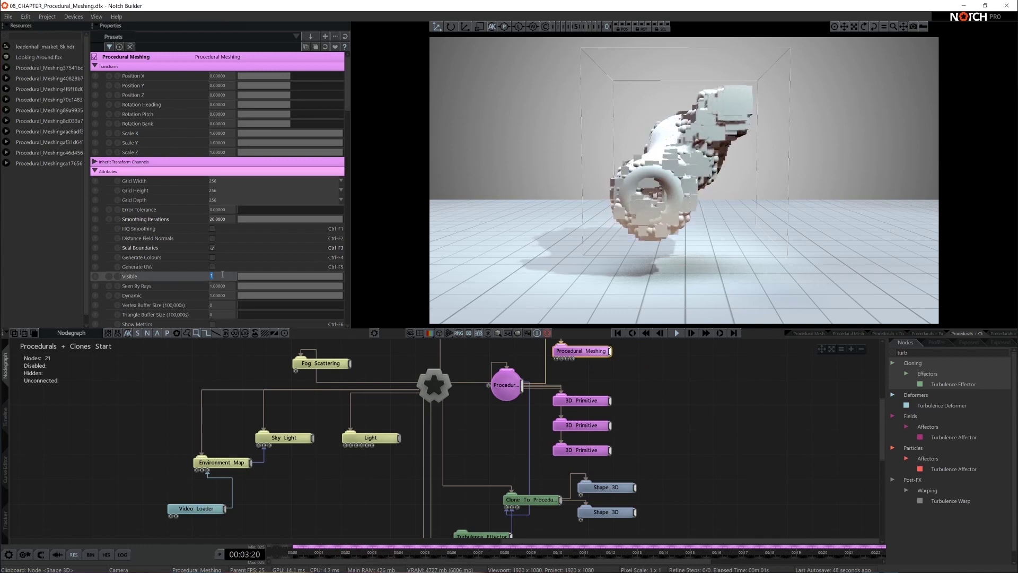
{"action": "type", "text": "0"}
{"action": "key", "text": "Return"}
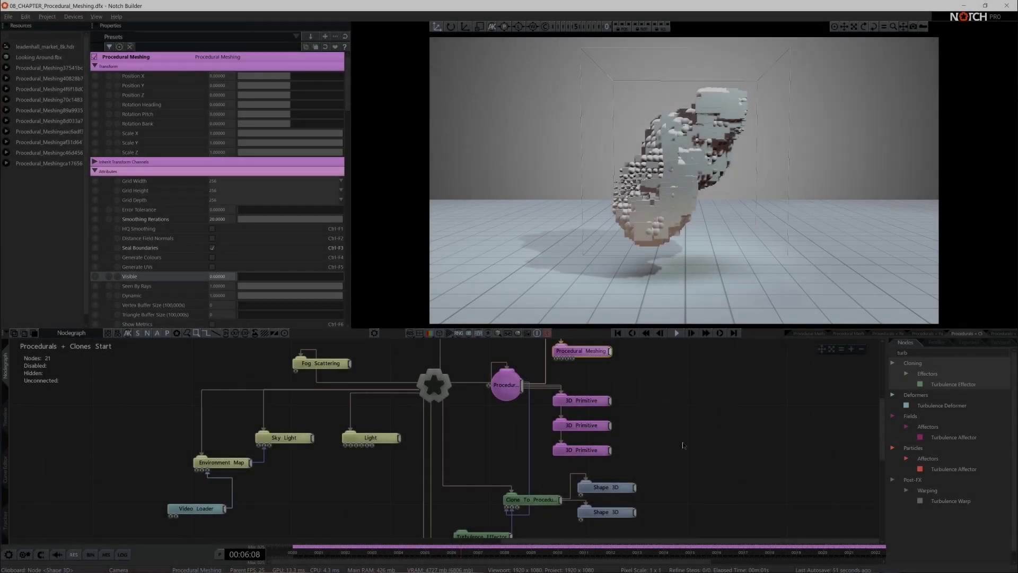
{"action": "left_click", "coordinate": [683, 444]}
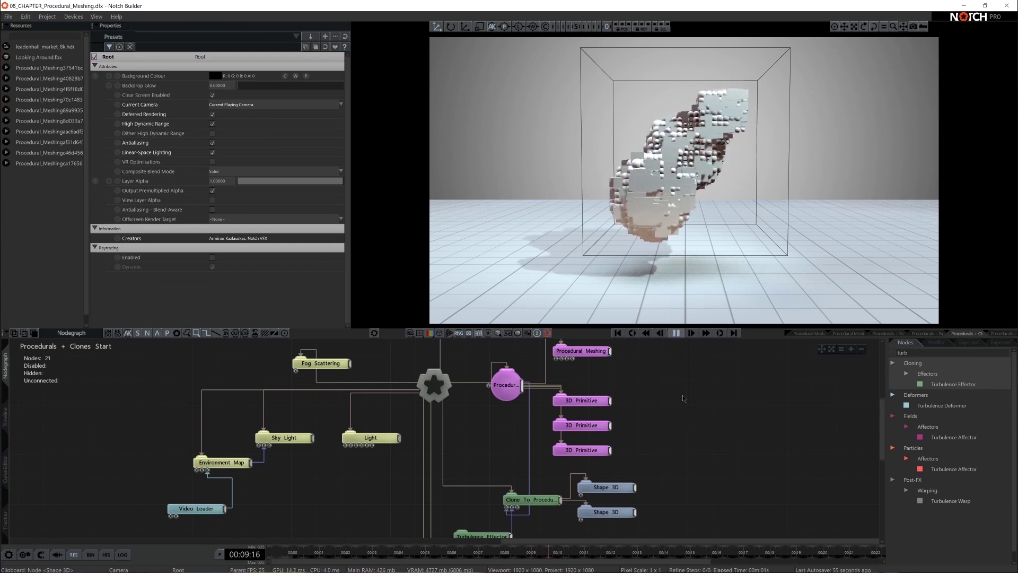
Enable Rotate Clones By Normals on the Clone To Procedurals node.
{"action": "middle_click_drag", "start_coordinate": [678, 452], "coordinate": [684, 441]}
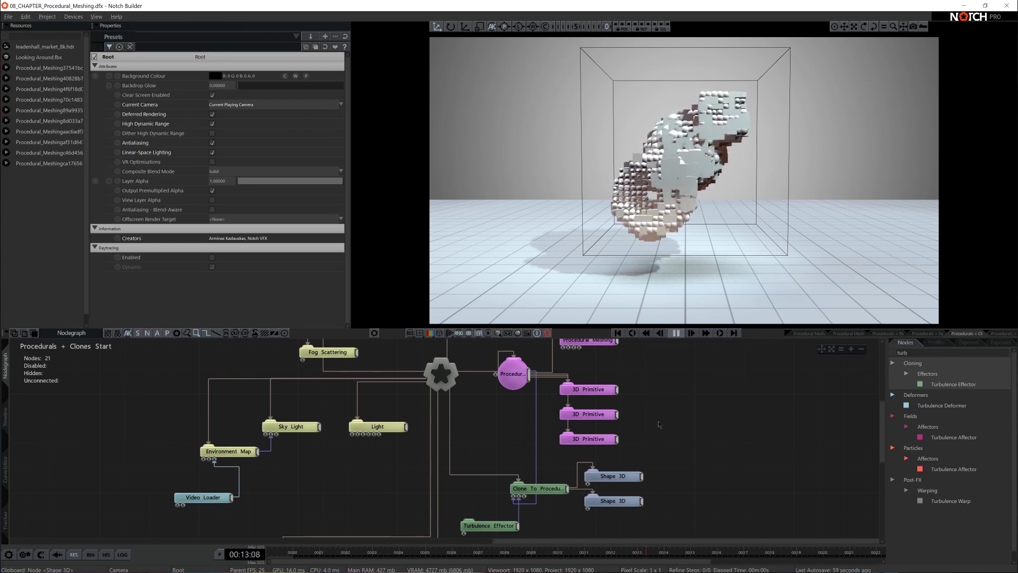
{"action": "middle_click_drag", "start_coordinate": [658, 422], "coordinate": [684, 406]}
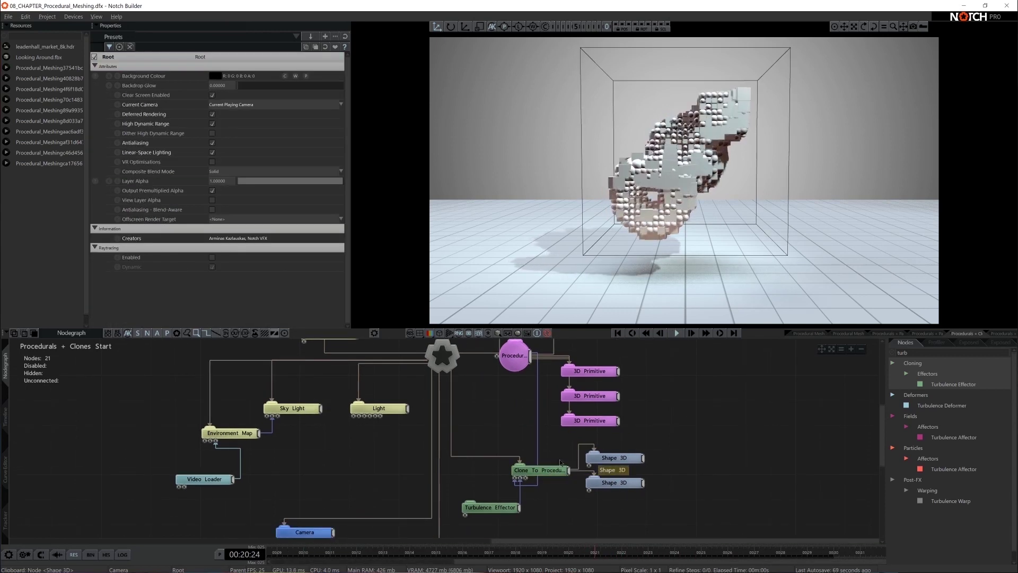
{"action": "left_click", "coordinate": [558, 475]}
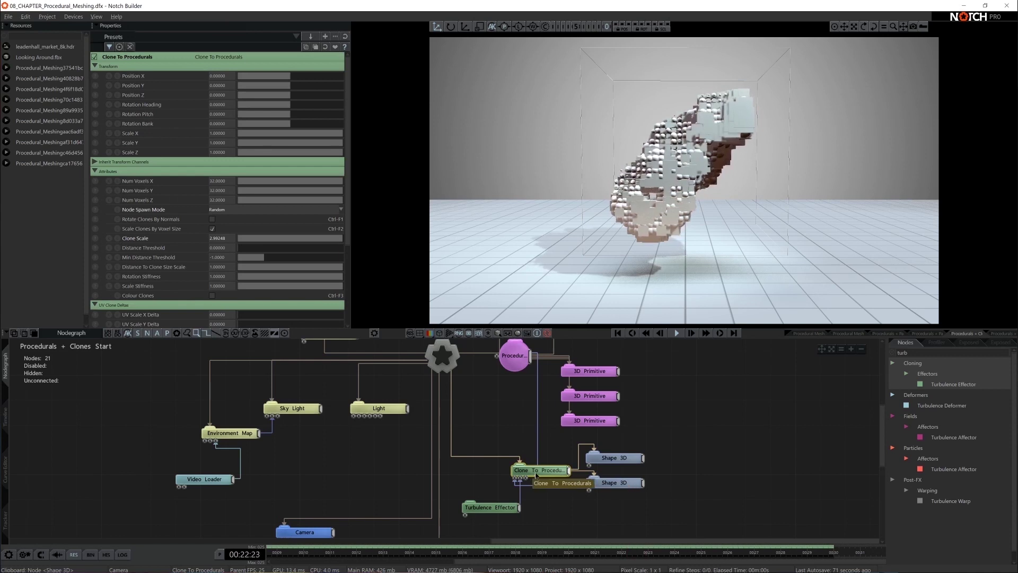
{"action": "left_click", "coordinate": [213, 219]}
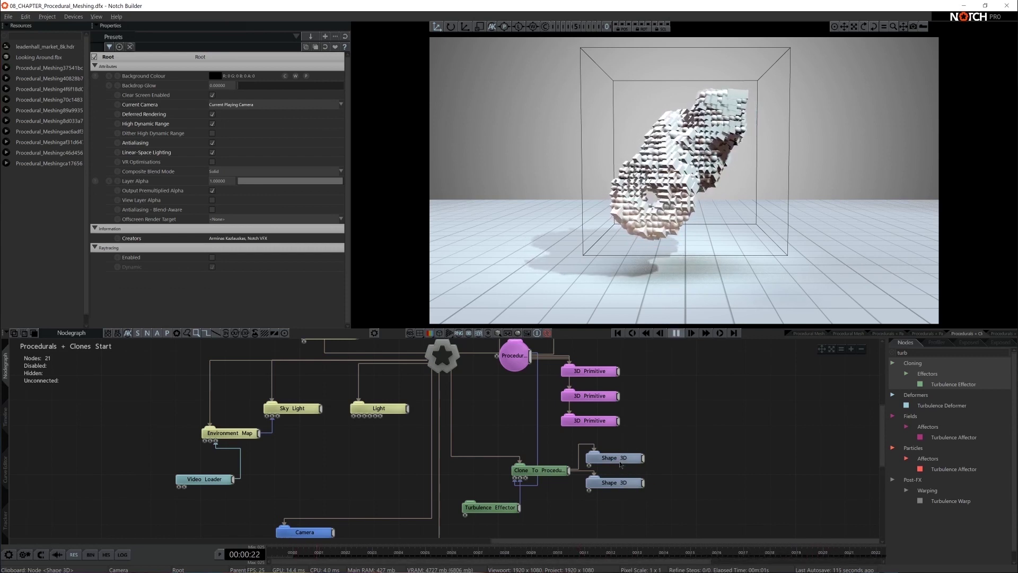
Add a Material node and connect it to the Material inputs of both Shape 3D nodes.
{"action": "type", "text": "mate"}
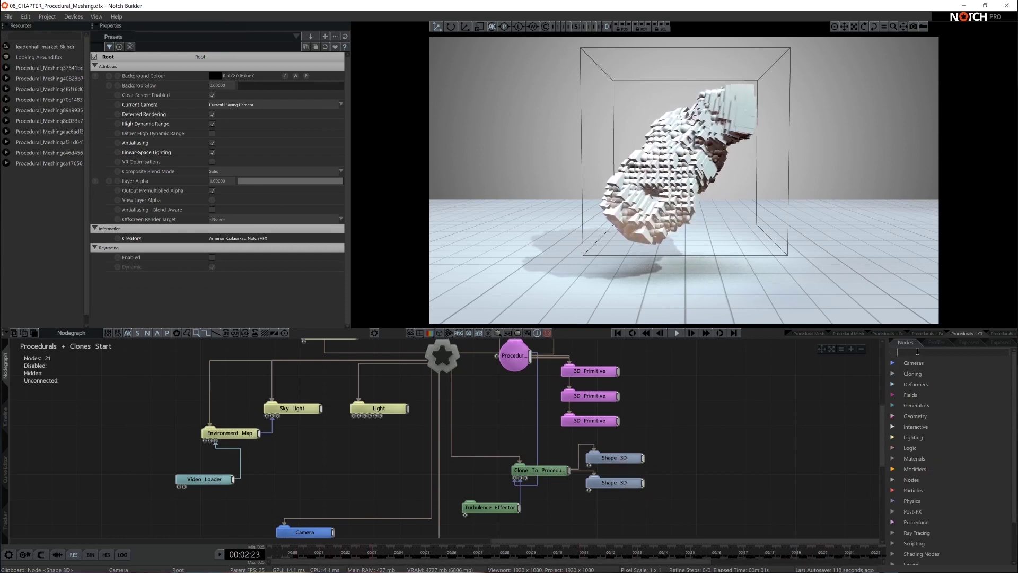
{"action": "type", "text": "r"}
{"action": "left_click_drag", "start_coordinate": [928, 426], "coordinate": [589, 465]}
{"action": "left_click_drag", "start_coordinate": [717, 472], "coordinate": [589, 490]}
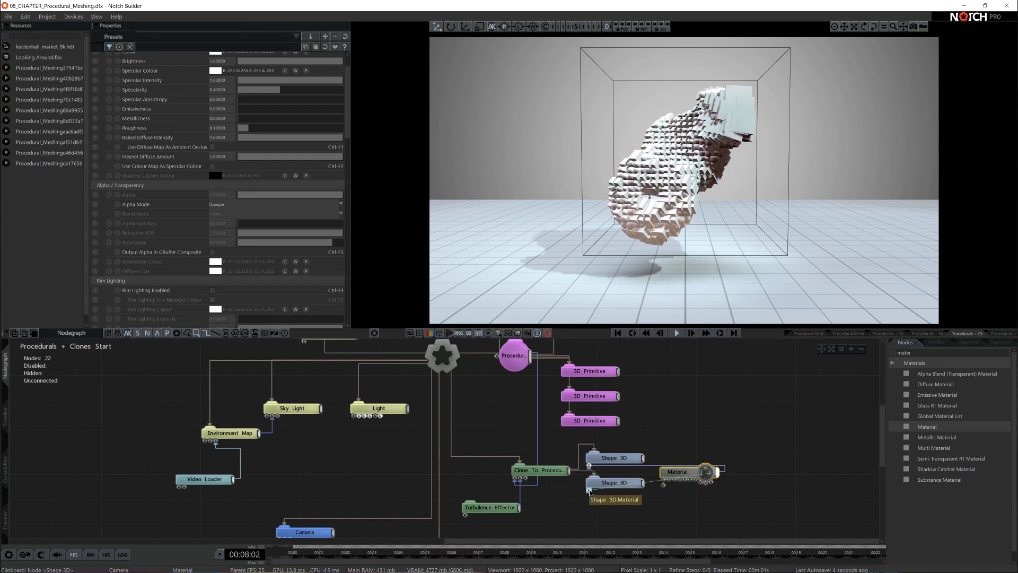
{"action": "scroll", "coordinate": [217, 165], "scroll_direction": "down", "scroll_amount": 2}
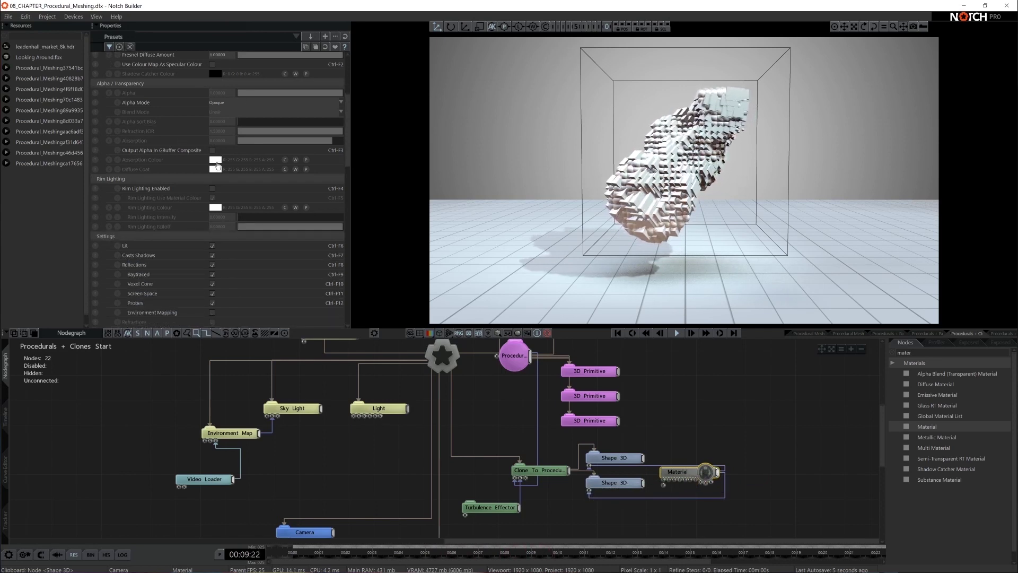
{"action": "scroll", "coordinate": [275, 198], "scroll_direction": "up", "scroll_amount": 3}
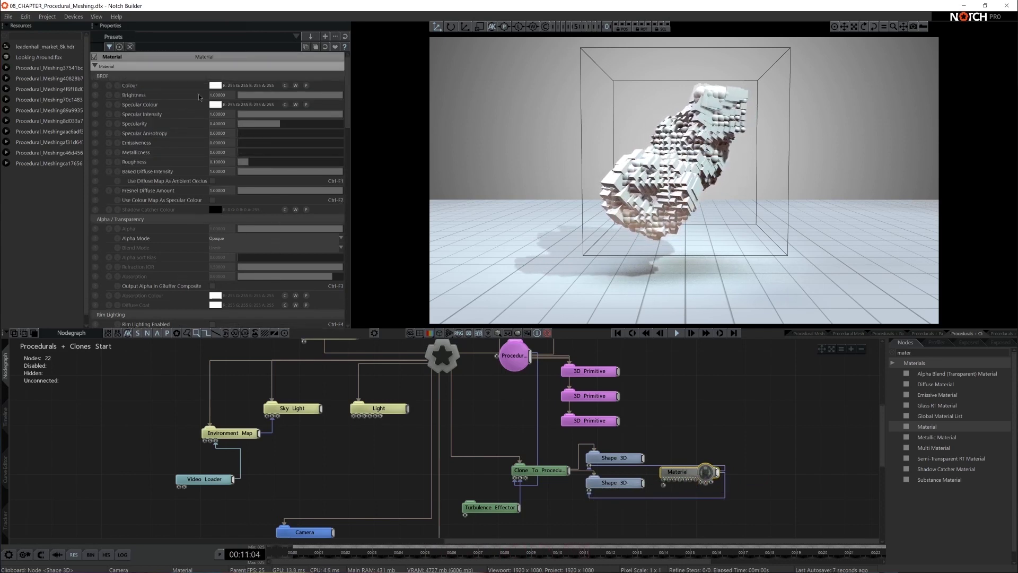
Lower the shared Material's Brightness to about 0.63 and make the Turbulence Effector's uniform effector scale more negative.
{"action": "left_click_drag", "start_coordinate": [310, 98], "coordinate": [302, 98]}
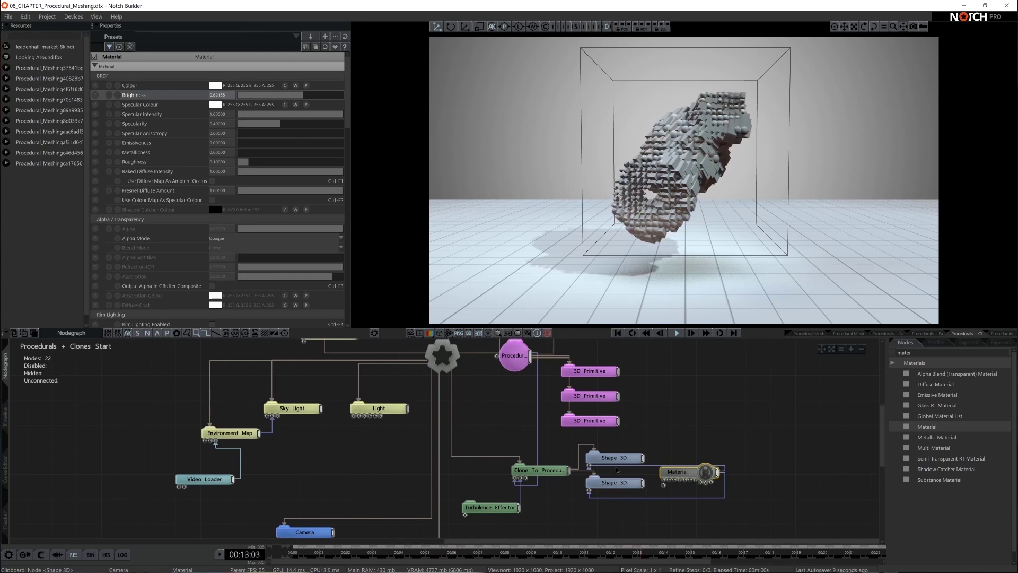
{"action": "middle_click_drag", "start_coordinate": [617, 470], "coordinate": [635, 444]}
{"action": "left_click", "coordinate": [508, 481]}
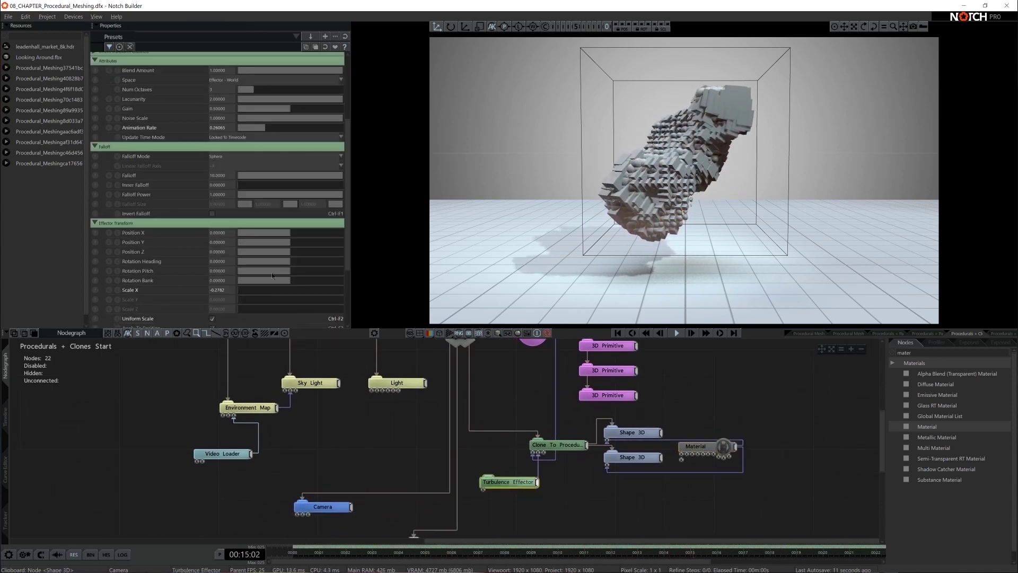
{"action": "left_click_drag", "start_coordinate": [241, 292], "coordinate": [213, 292]}
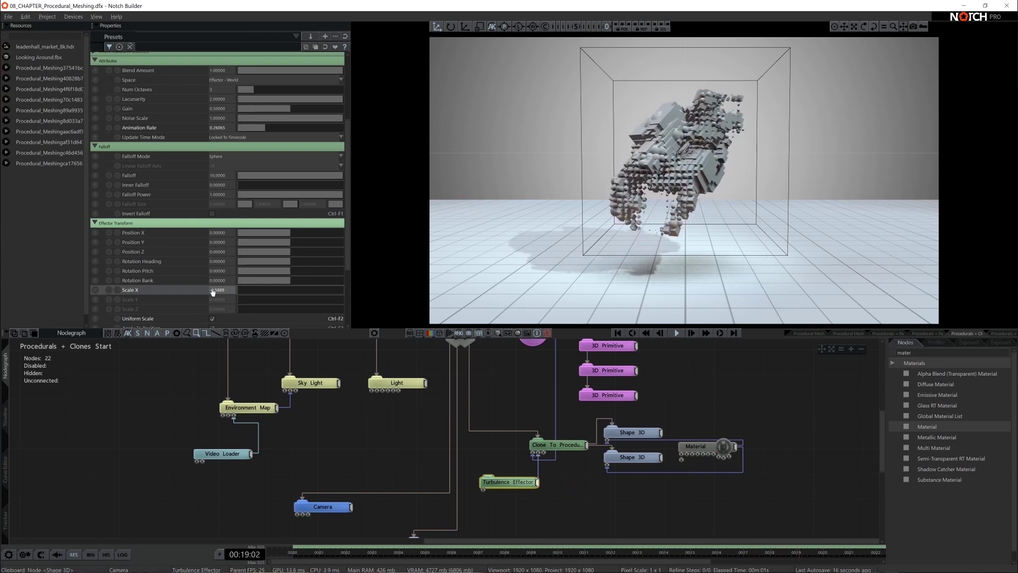
Add a Randomise Effector, connect it to the Clone To Procedurals node, and align it beneath the Turbulence Effector.
{"action": "left_click", "coordinate": [919, 352]}
{"action": "key", "text": "BackSpace"}
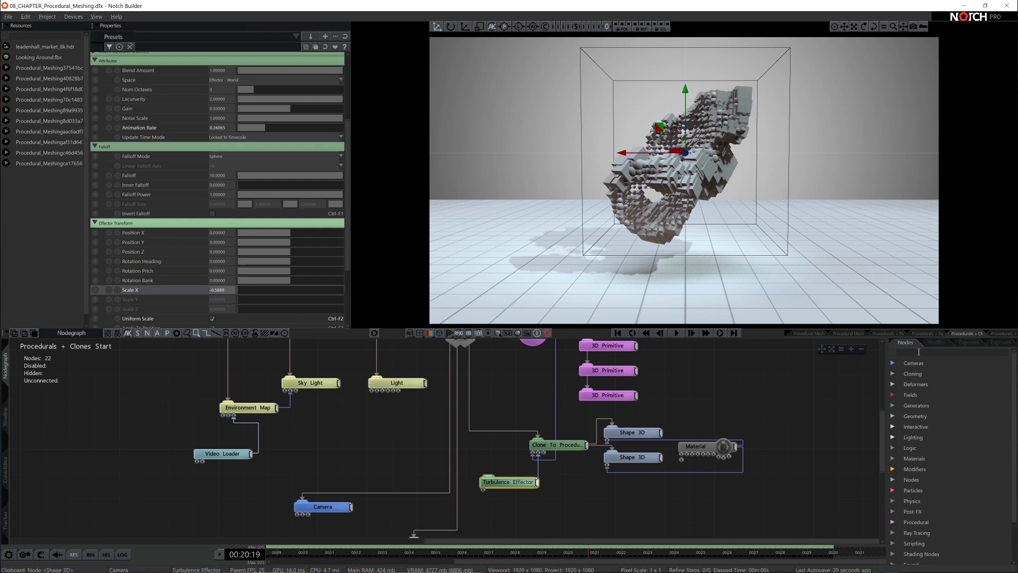
{"action": "type", "text": "random"}
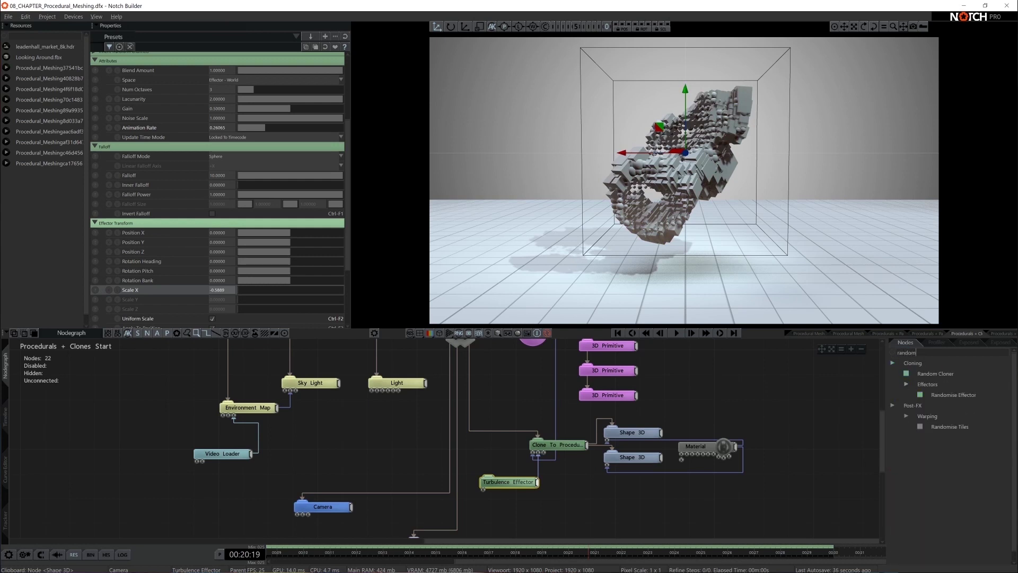
{"action": "left_click_drag", "start_coordinate": [953, 394], "coordinate": [861, 438]}
{"action": "mouse_move", "coordinate": [509, 497]}
{"action": "left_mouse_down"}
{"action": "mouse_move", "coordinate": [491, 497]}
{"action": "mouse_move", "coordinate": [550, 508]}
{"action": "mouse_move", "coordinate": [538, 453]}
{"action": "left_mouse_up"}
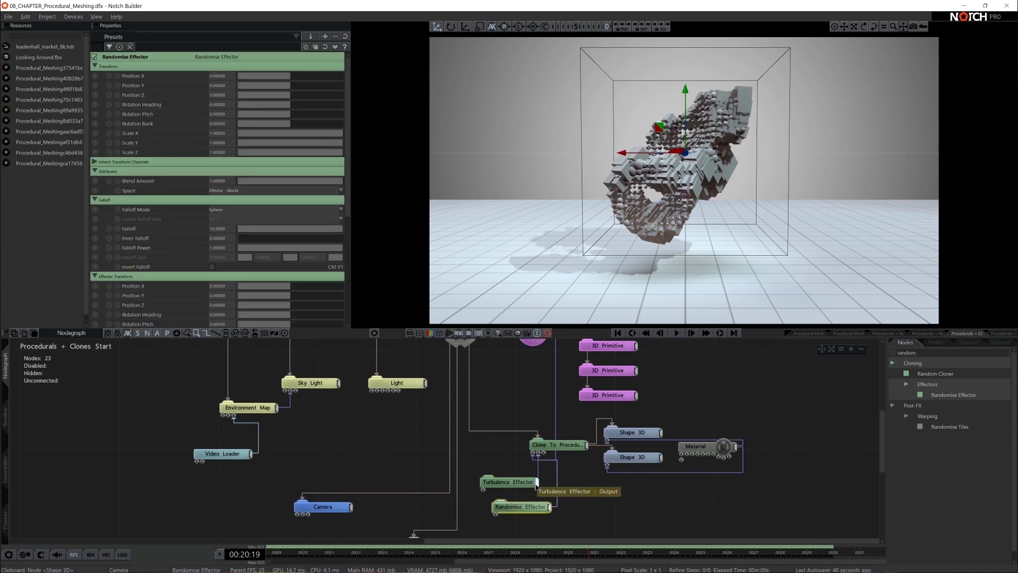
{"action": "left_click_drag", "start_coordinate": [525, 506], "coordinate": [512, 506]}
Set the Randomise Effector's uniform effector scale to about -0.12 with the animation playing.
{"action": "scroll", "coordinate": [273, 268], "scroll_direction": "down", "scroll_amount": 2}
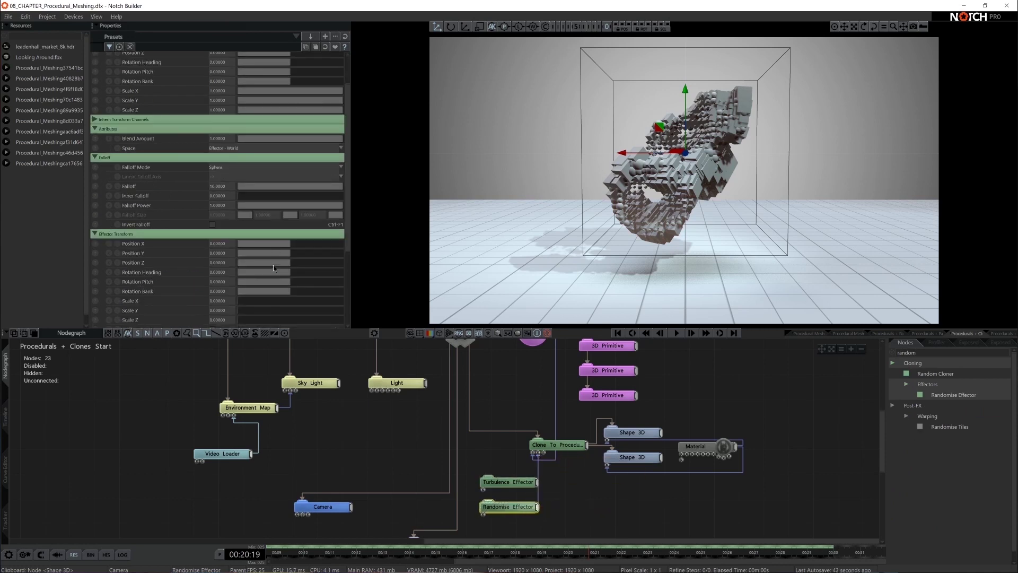
{"action": "scroll", "coordinate": [274, 268], "scroll_direction": "down", "scroll_amount": 4}
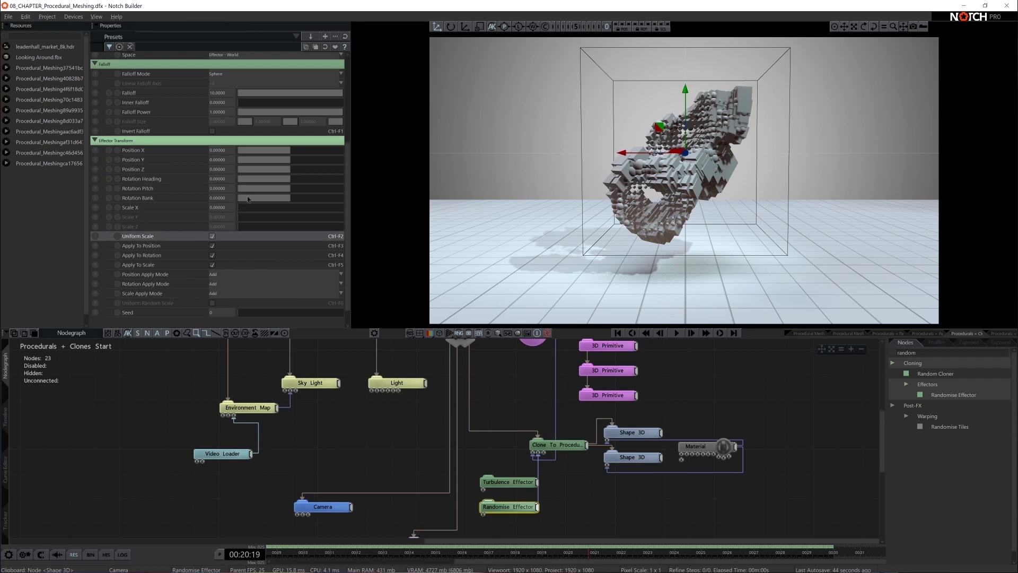
{"action": "mouse_move", "coordinate": [241, 208]}
{"action": "left_mouse_down"}
{"action": "mouse_move", "coordinate": [256, 208]}
{"action": "mouse_move", "coordinate": [230, 208]}
{"action": "left_mouse_up"}
{"action": "key", "text": "space"}
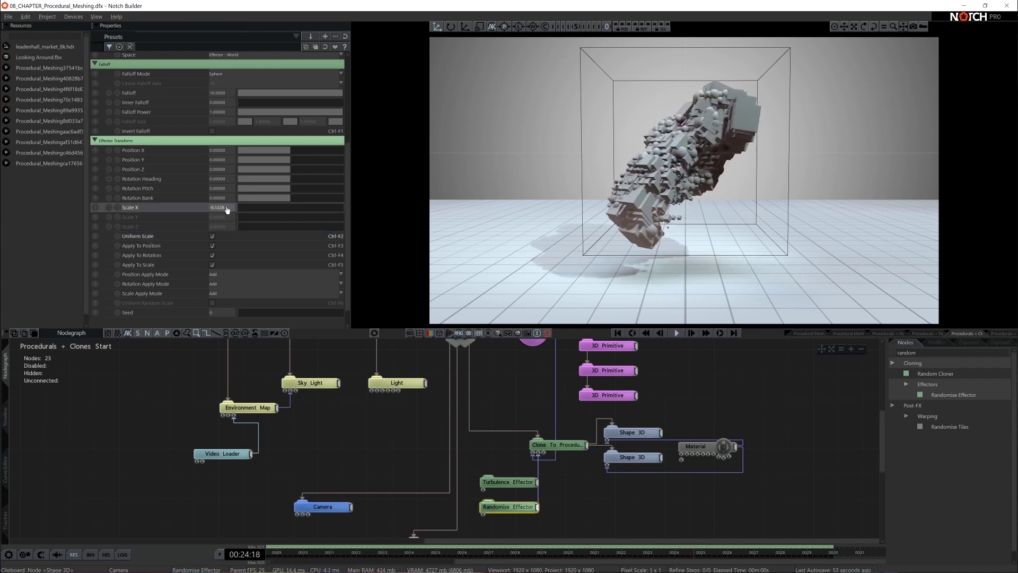
Try Cylinder as the Shape Type of the lower cloned Shape 3D node and settle on Capsule.
{"action": "left_click", "coordinate": [646, 460]}
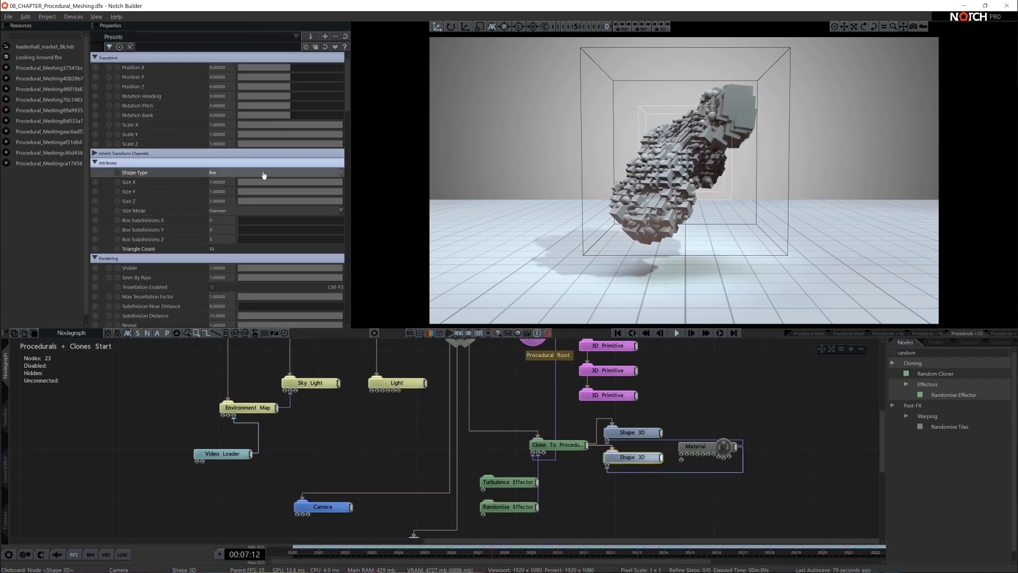
{"action": "left_click", "coordinate": [219, 173]}
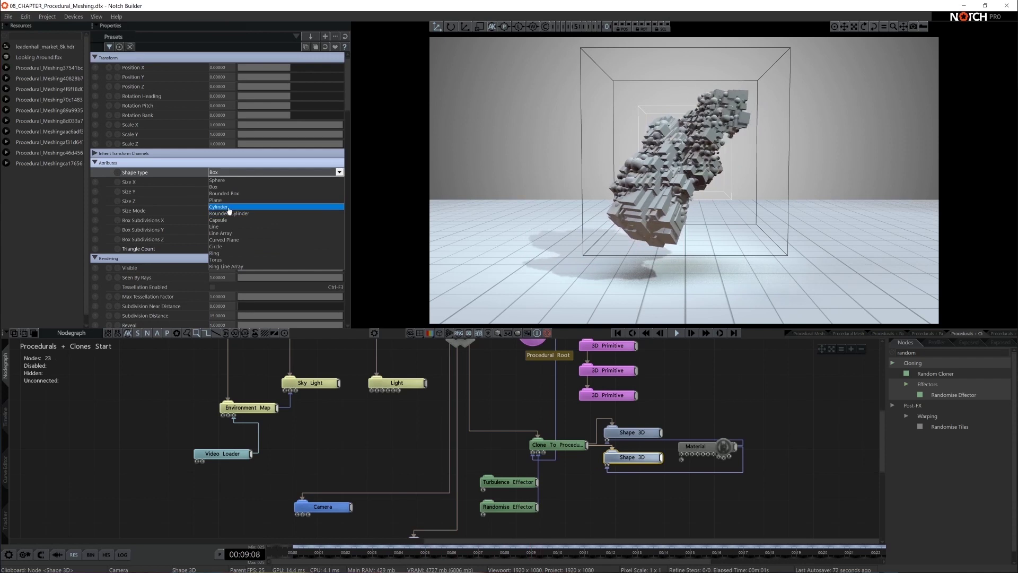
{"action": "left_click", "coordinate": [223, 208]}
{"action": "left_click", "coordinate": [223, 172]}
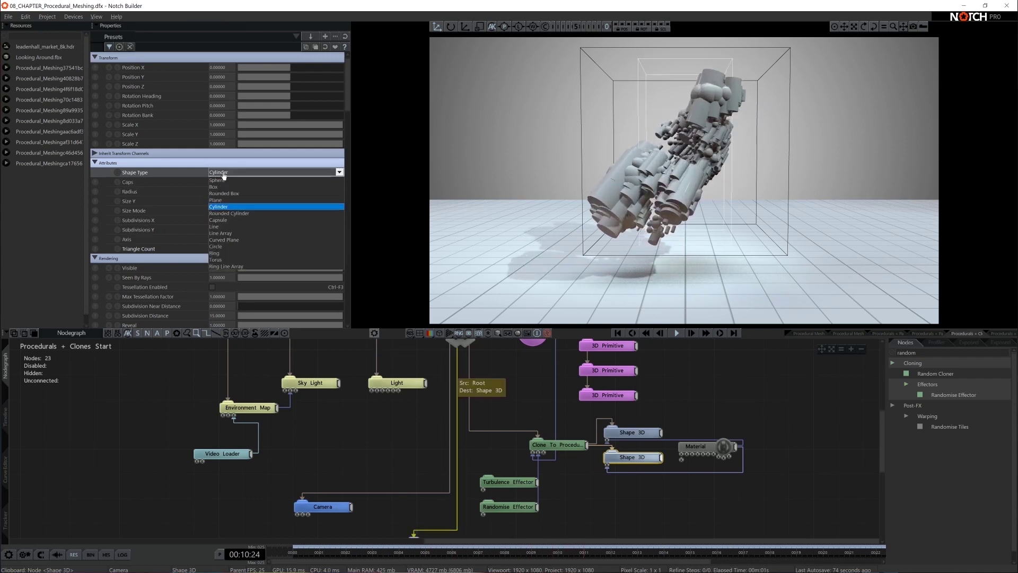
{"action": "left_click", "coordinate": [229, 220]}
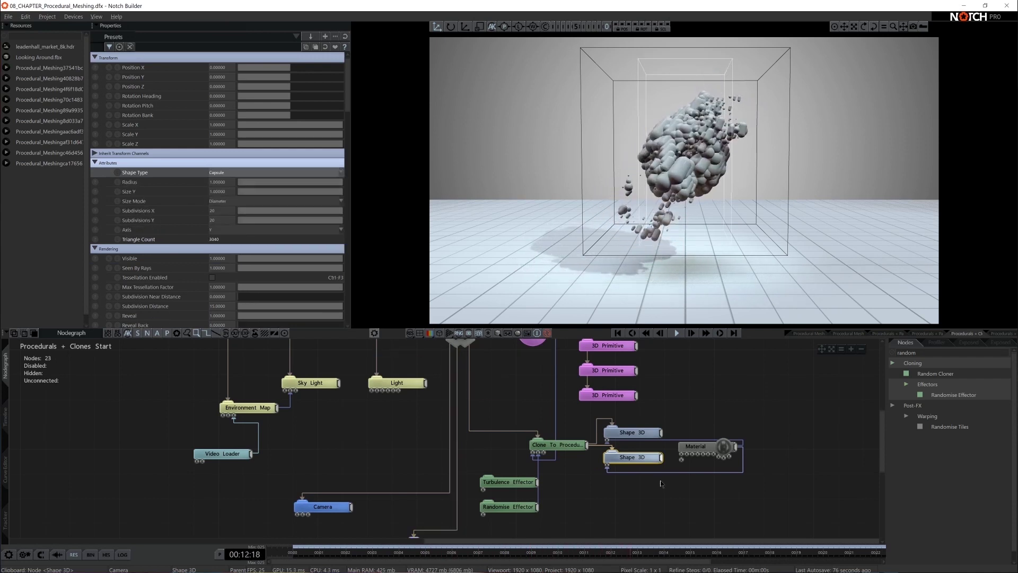
{"action": "left_click", "coordinate": [636, 485]}
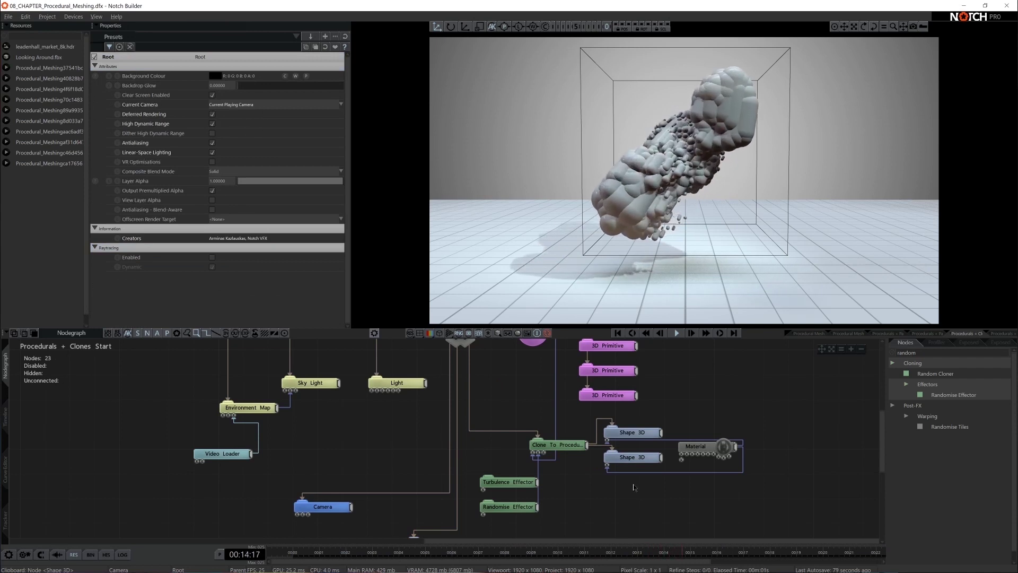
Add a Sine Effector below the Randomise Effector and connect it to the Clone To Procedurals node.
{"action": "scroll", "coordinate": [598, 488], "scroll_direction": "down", "scroll_amount": 3}
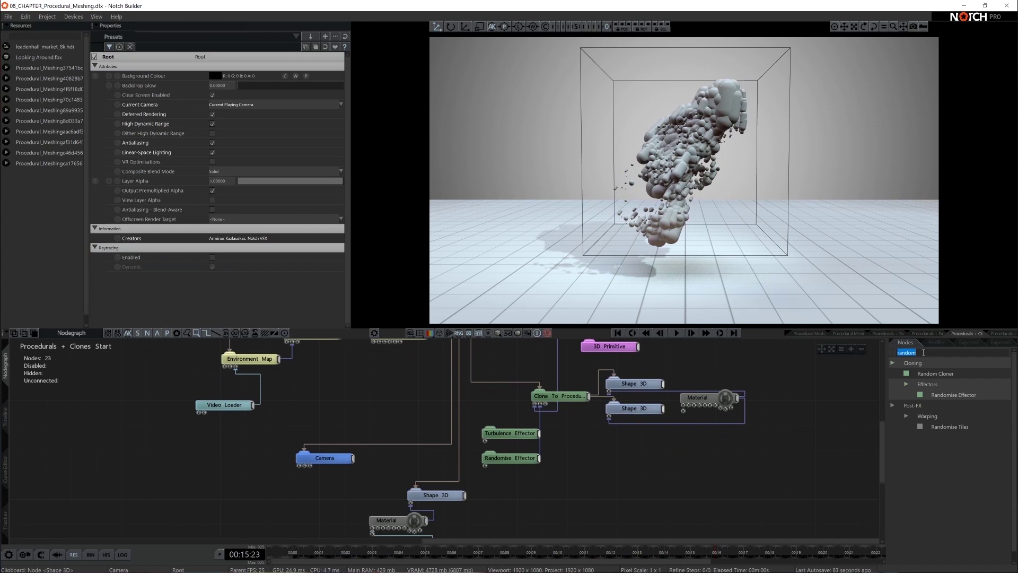
{"action": "type", "text": "sine"}
{"action": "mouse_move", "coordinate": [945, 384]}
{"action": "left_mouse_down"}
{"action": "mouse_move", "coordinate": [476, 486]}
{"action": "mouse_move", "coordinate": [539, 404]}
{"action": "left_mouse_up"}
{"action": "left_click", "coordinate": [556, 452]}
{"action": "left_click", "coordinate": [504, 484]}
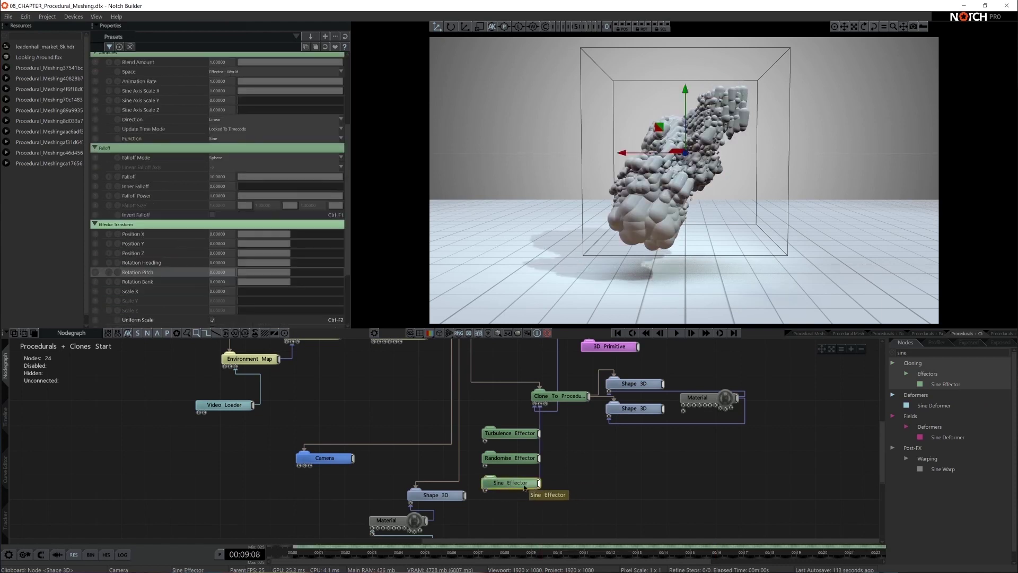
Increase the Sine Effector's Rotation Pitch in its effector transform and set its Direction to Radial.
{"action": "key", "text": "space"}
{"action": "left_click_drag", "start_coordinate": [291, 271], "coordinate": [326, 271]}
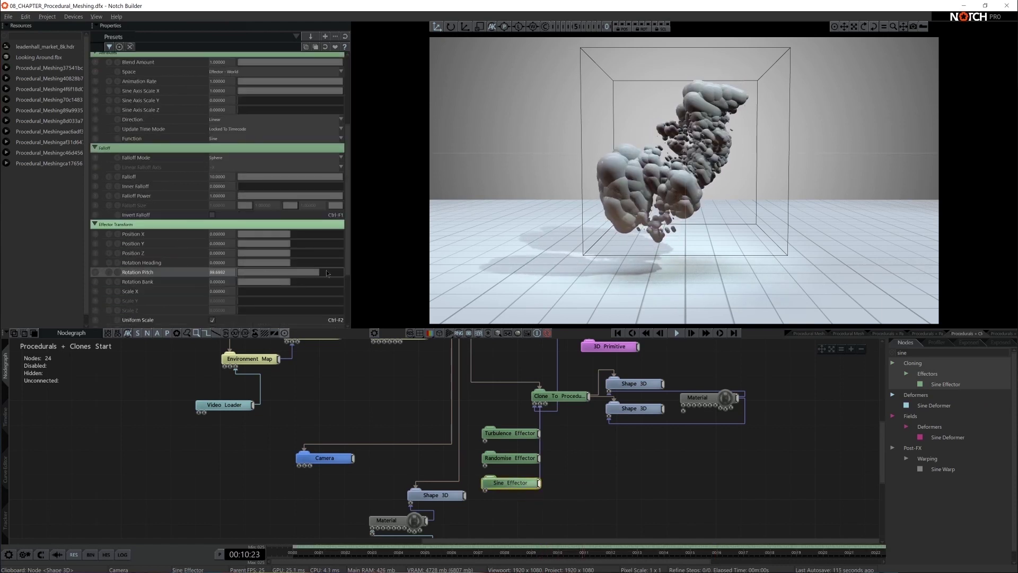
{"action": "scroll", "coordinate": [260, 235], "scroll_direction": "up", "scroll_amount": 4}
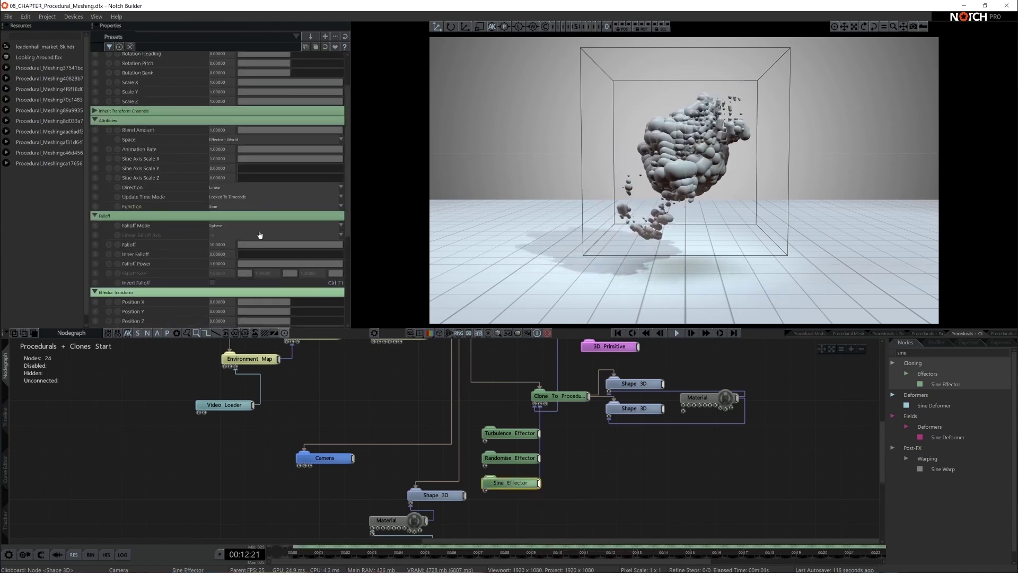
{"action": "left_click", "coordinate": [223, 188]}
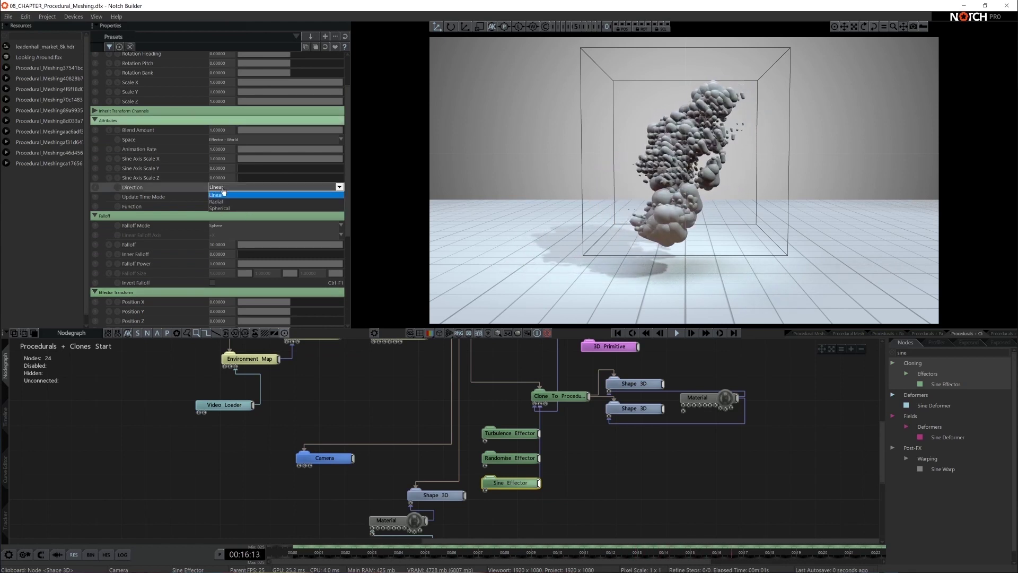
{"action": "left_click", "coordinate": [223, 201]}
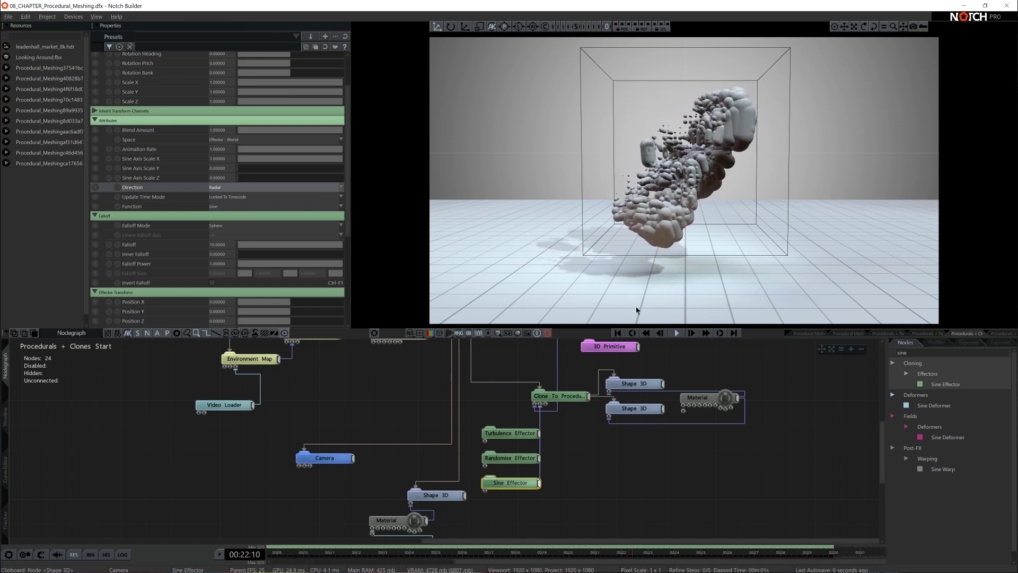
Move the floor's Shape 3D, Material and grid image nodes aside to clear space beneath the effectors.
{"action": "middle_click_drag", "start_coordinate": [591, 482], "coordinate": [656, 457]}
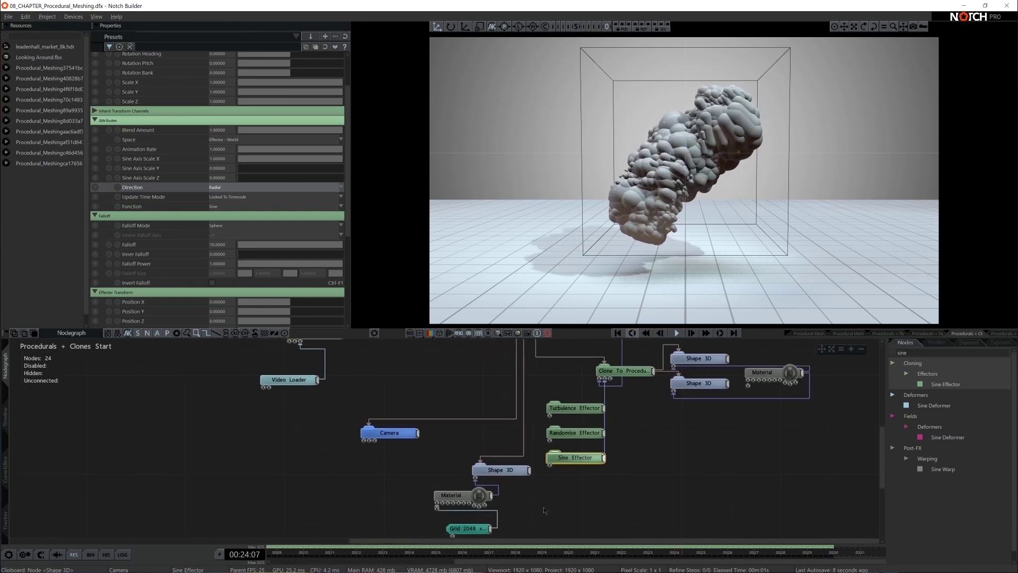
{"action": "left_click_drag", "start_coordinate": [440, 468], "coordinate": [508, 534]}
{"action": "left_click_drag", "start_coordinate": [505, 473], "coordinate": [469, 475]}
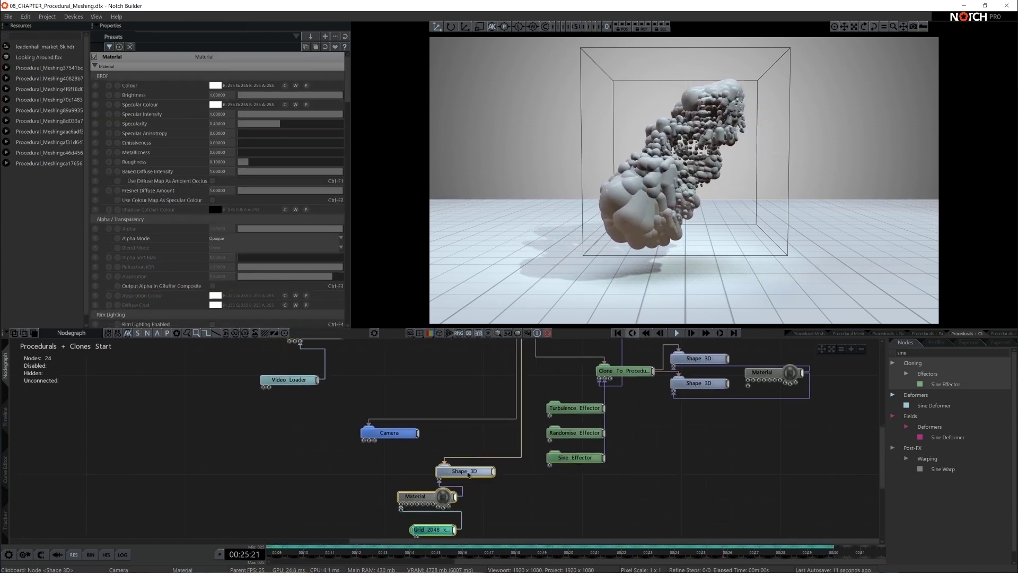
Add a Colour Ramp Effector to the Clone To Procedurals node and connect a Colour Ramp node to that effector.
{"action": "left_click", "coordinate": [920, 352]}
{"action": "type", "text": "colour"}
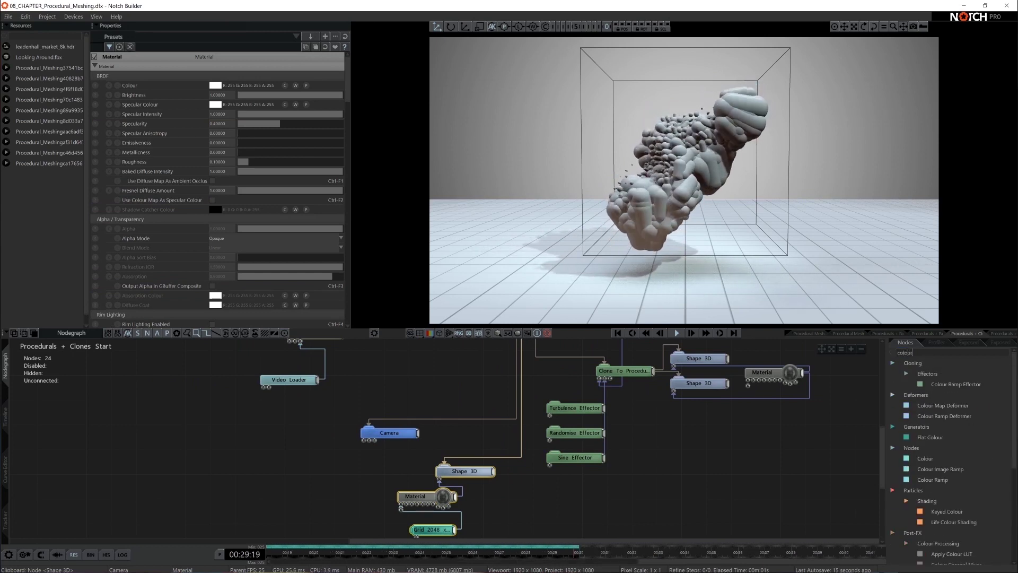
{"action": "left_click_drag", "start_coordinate": [955, 384], "coordinate": [571, 482]}
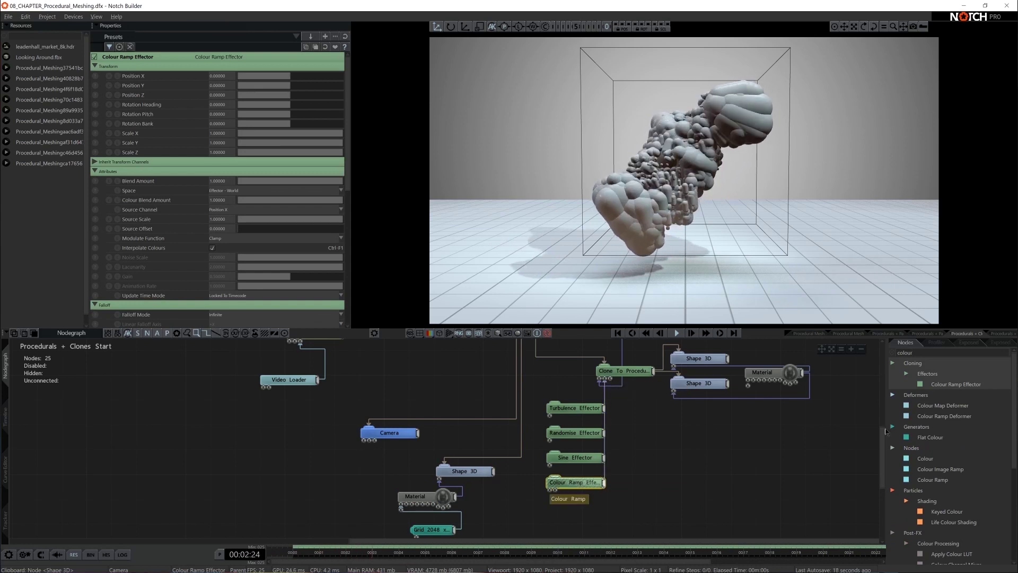
{"action": "left_click_drag", "start_coordinate": [933, 480], "coordinate": [628, 502]}
{"action": "mouse_move", "coordinate": [537, 501]}
{"action": "left_mouse_down"}
{"action": "mouse_move", "coordinate": [558, 503]}
{"action": "mouse_move", "coordinate": [550, 490]}
{"action": "mouse_move", "coordinate": [550, 508]}
{"action": "left_mouse_up"}
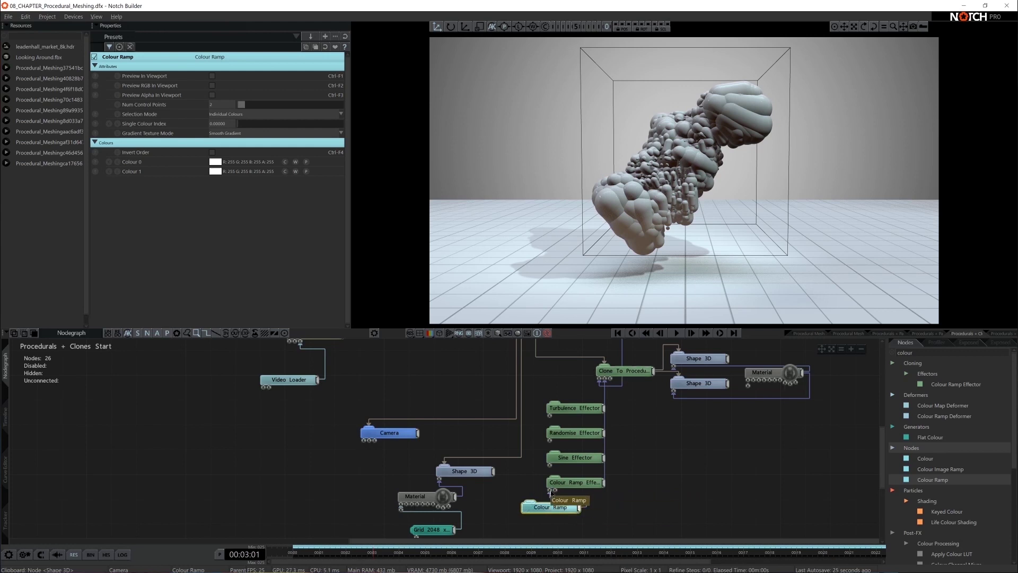
Set the Colour Ramp's Colour 0 to blue (0, 195, 255) and Colour 1 to magenta (255, 0, 196).
{"action": "left_click", "coordinate": [215, 162]}
{"action": "left_click_drag", "start_coordinate": [122, 200], "coordinate": [84, 208]}
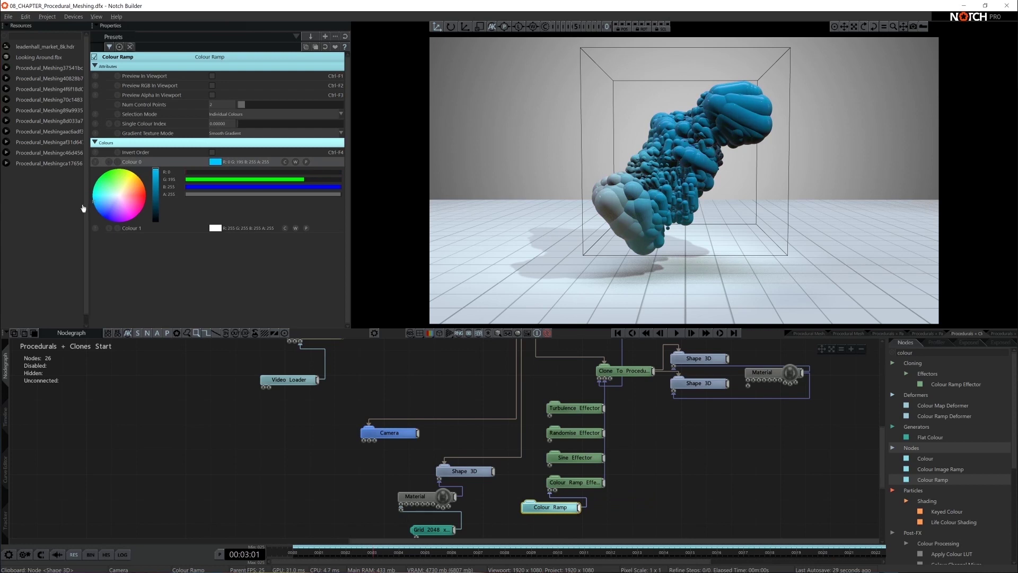
{"action": "left_click", "coordinate": [215, 228]}
{"action": "left_click_drag", "start_coordinate": [154, 233], "coordinate": [185, 289]}
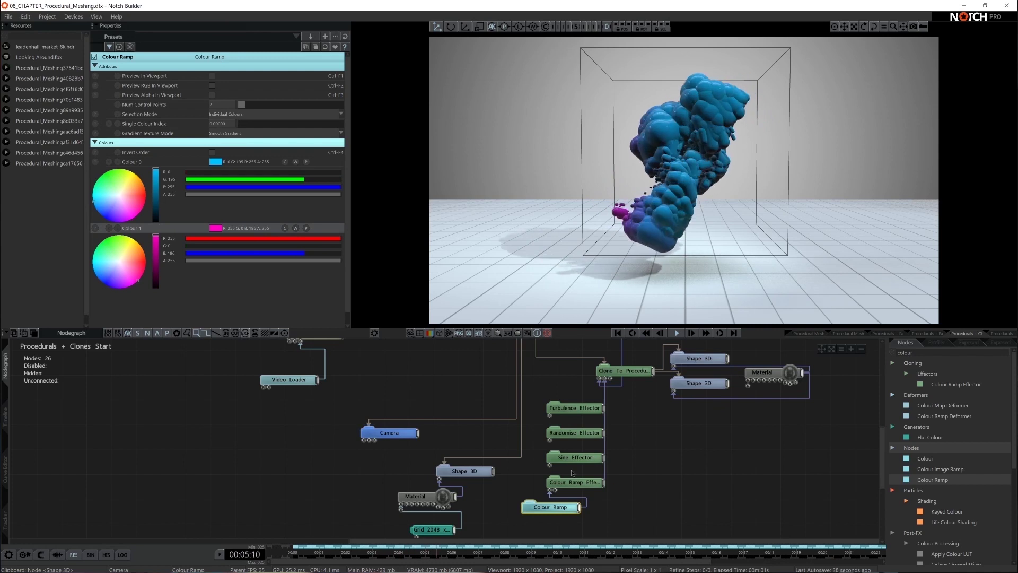
Try different Source Channel options on the Colour Ramp Effector, including Fractal Noise and Clone Index, and settle on Distance.
{"action": "left_click", "coordinate": [574, 482]}
{"action": "left_click", "coordinate": [231, 210]}
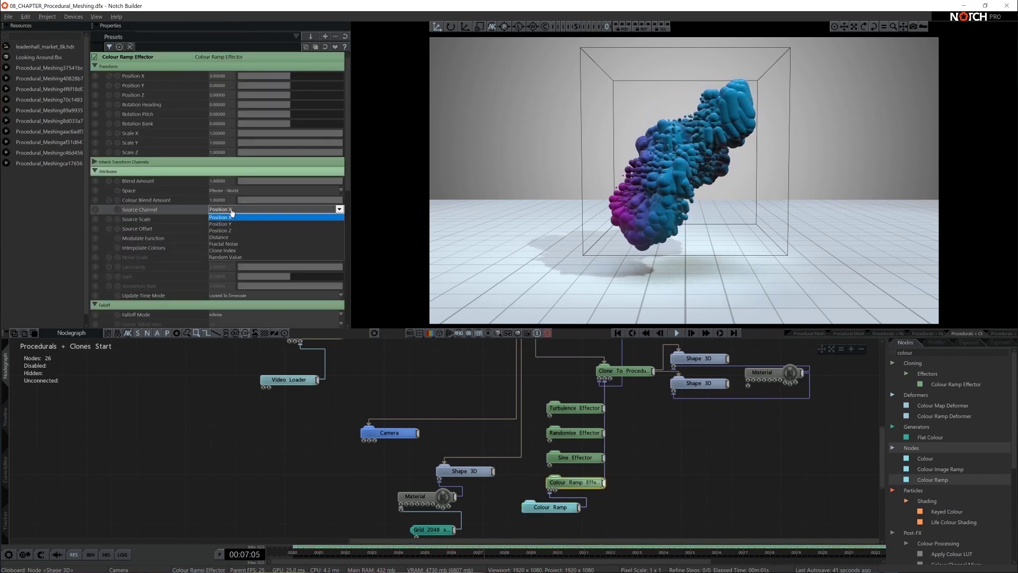
{"action": "key", "text": "Down"}
{"action": "key", "text": "Down"}
{"action": "key", "text": "Down"}
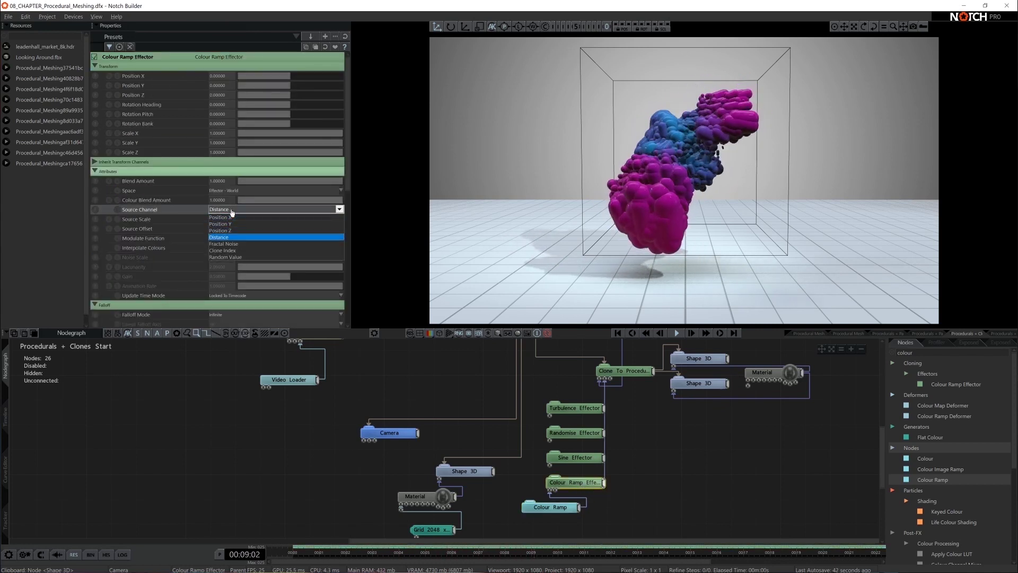
{"action": "key", "text": "Down"}
{"action": "key", "text": "Down"}
{"action": "key", "text": "Down"}
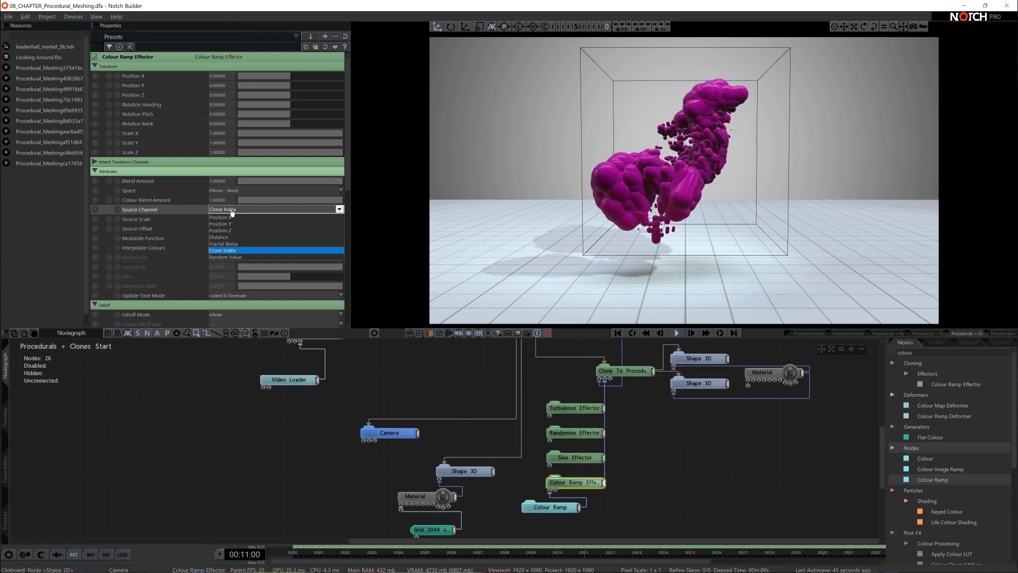
{"action": "key", "text": "Up"}
{"action": "key", "text": "Up"}
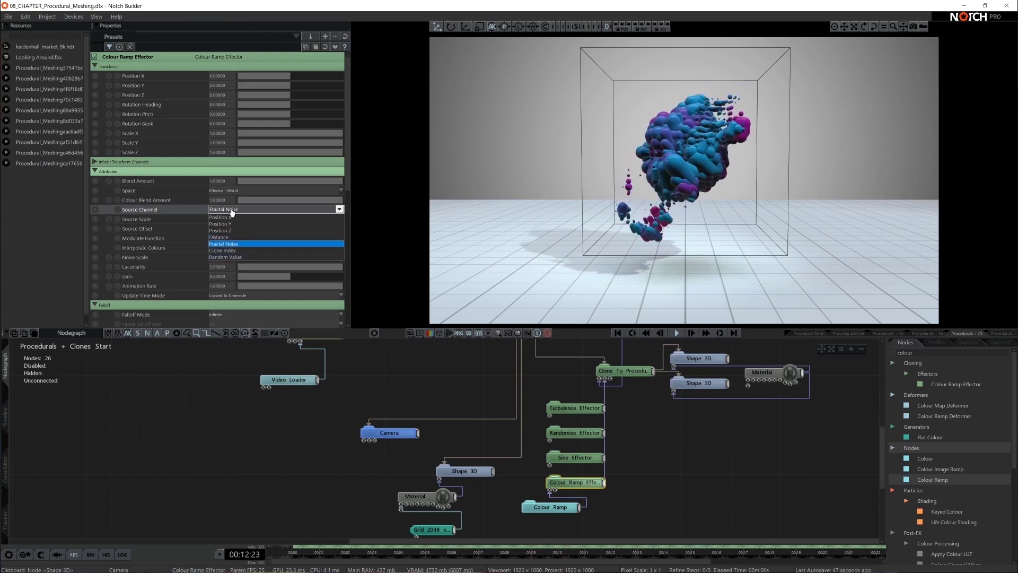
{"action": "key", "text": "Up"}
{"action": "key", "text": "Return"}
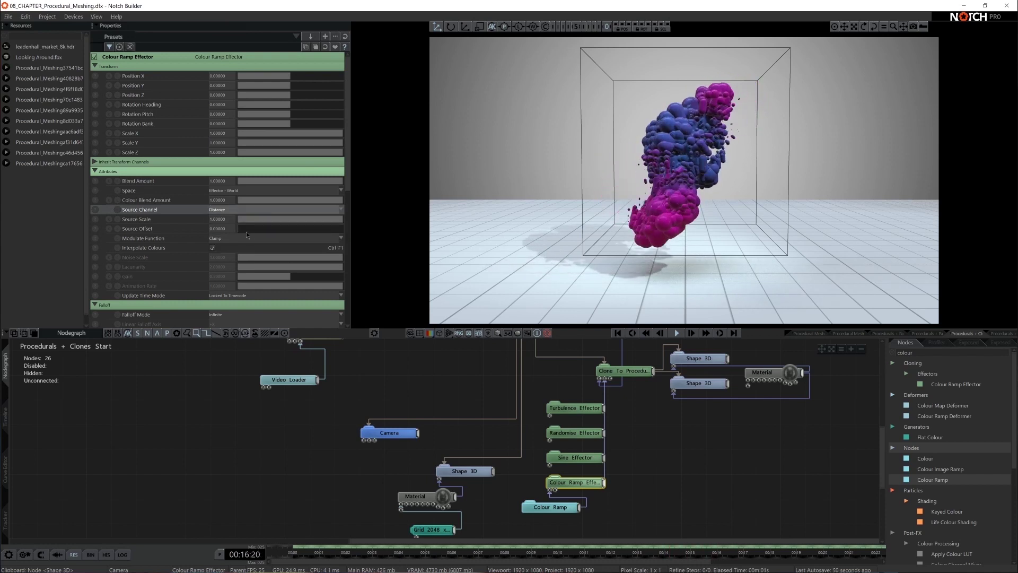
Lower the Colour Ramp Effector's Source Offset to a slightly negative value and deselect the node.
{"action": "left_click_drag", "start_coordinate": [247, 228], "coordinate": [216, 234]}
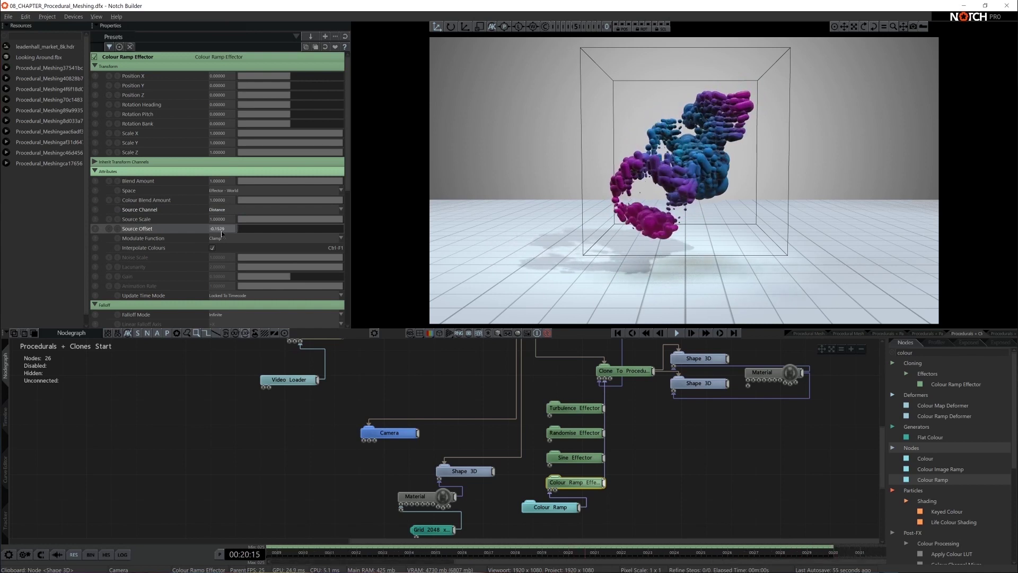
{"action": "left_click", "coordinate": [686, 463]}
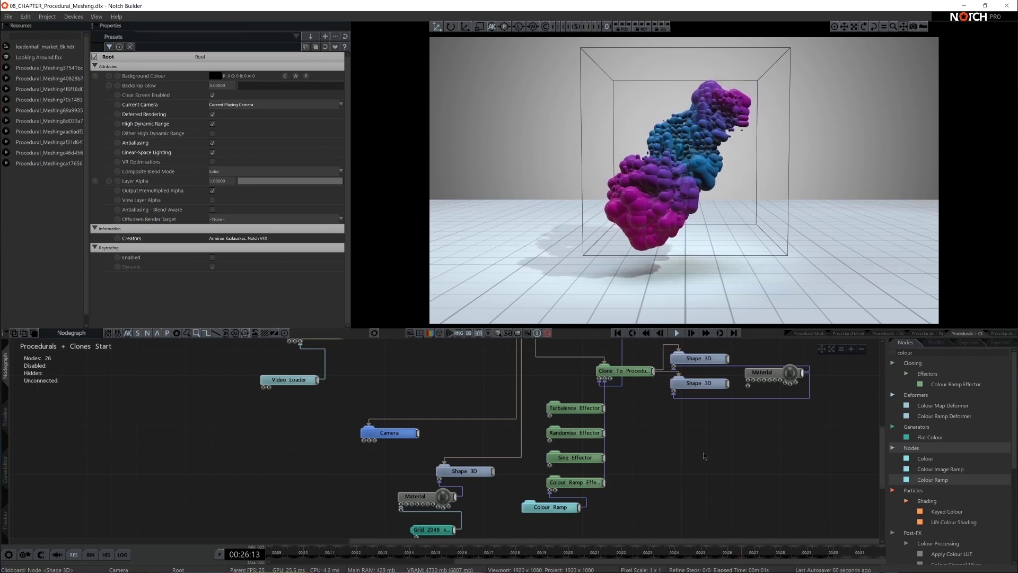
{"action": "scroll", "coordinate": [703, 453], "scroll_direction": "down", "scroll_amount": 5}
{"action": "scroll", "coordinate": [679, 488], "scroll_direction": "down", "scroll_amount": 4}
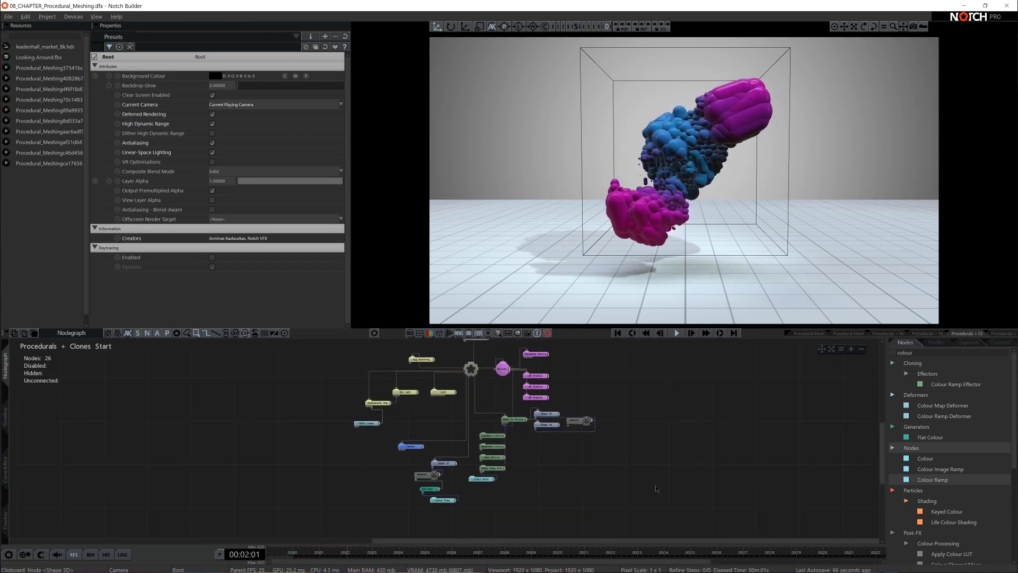
Select the Procedural Meshing node and try its Visible value, leaving it at 0.
{"action": "scroll", "coordinate": [522, 373], "scroll_direction": "up", "scroll_amount": 2}
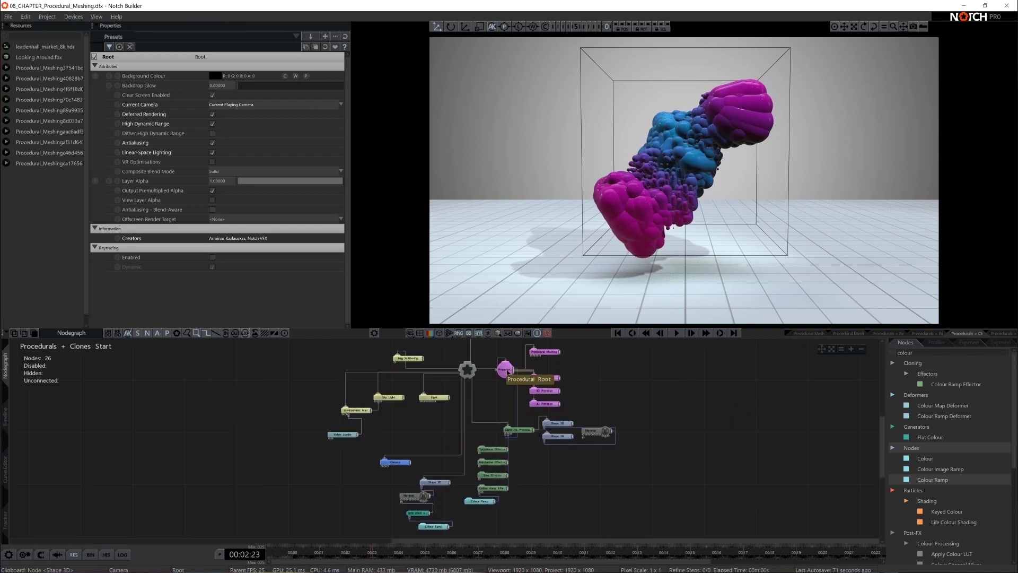
{"action": "left_click", "coordinate": [507, 371]}
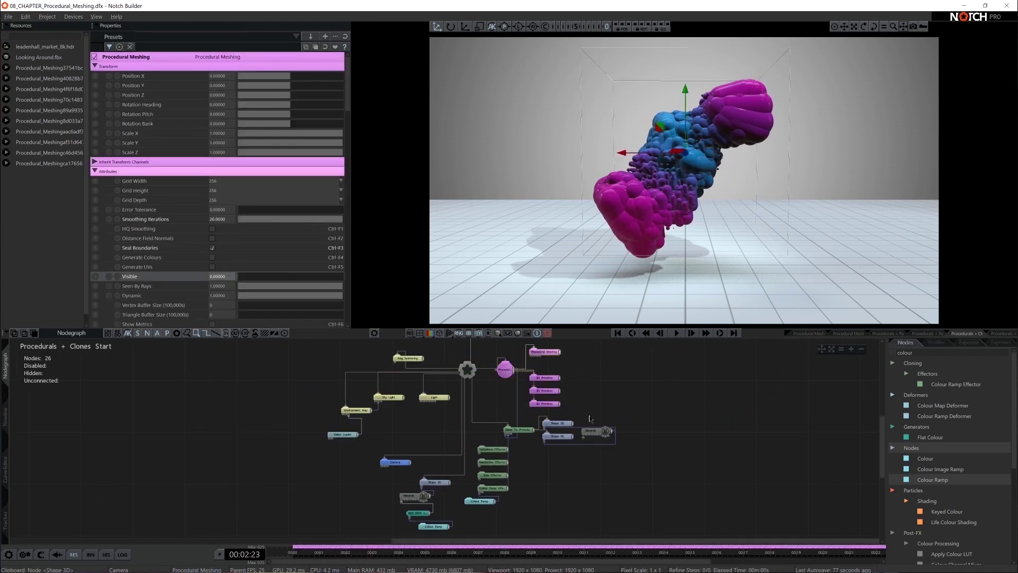
{"action": "left_click_drag", "start_coordinate": [246, 277], "coordinate": [174, 272]}
Inspect the attributes of the two Shape 3D nodes feeding the Clone To Procedurals node, including each one's Shape Type.
{"action": "scroll", "coordinate": [581, 448], "scroll_direction": "up", "scroll_amount": 3}
{"action": "middle_click_drag", "start_coordinate": [582, 449], "coordinate": [576, 419]}
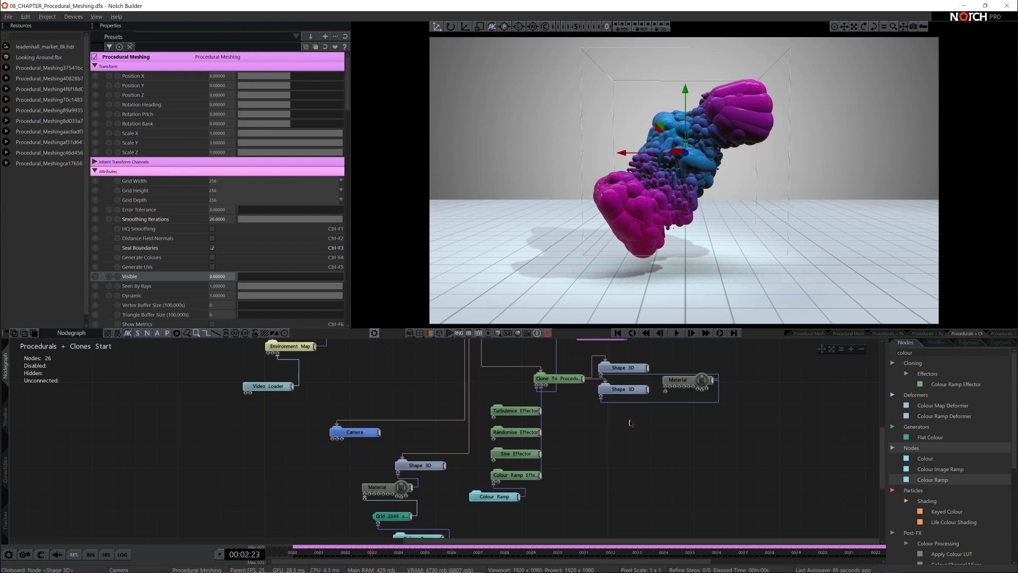
{"action": "left_click", "coordinate": [623, 367]}
{"action": "left_click", "coordinate": [628, 371]}
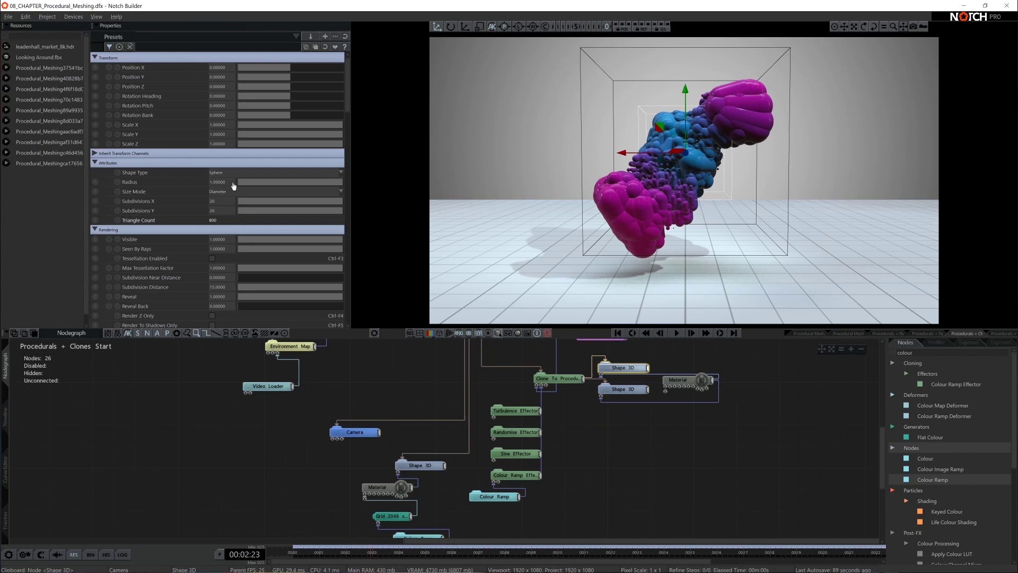
{"action": "left_click", "coordinate": [641, 388]}
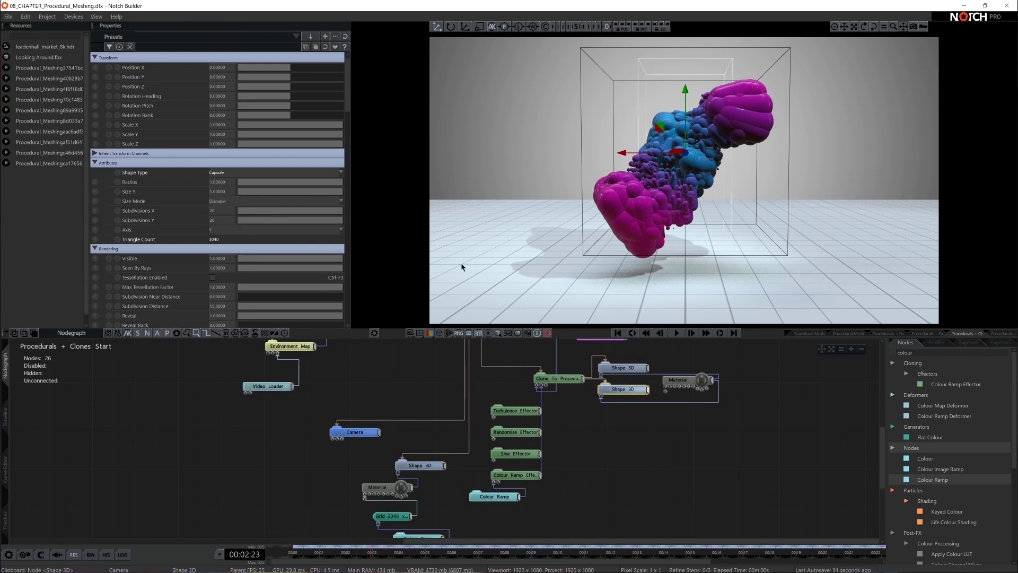
Try a higher Specularity on the Material node shared by the cloned shapes, and undo the change.
{"action": "middle_click_drag", "start_coordinate": [581, 491], "coordinate": [598, 480]}
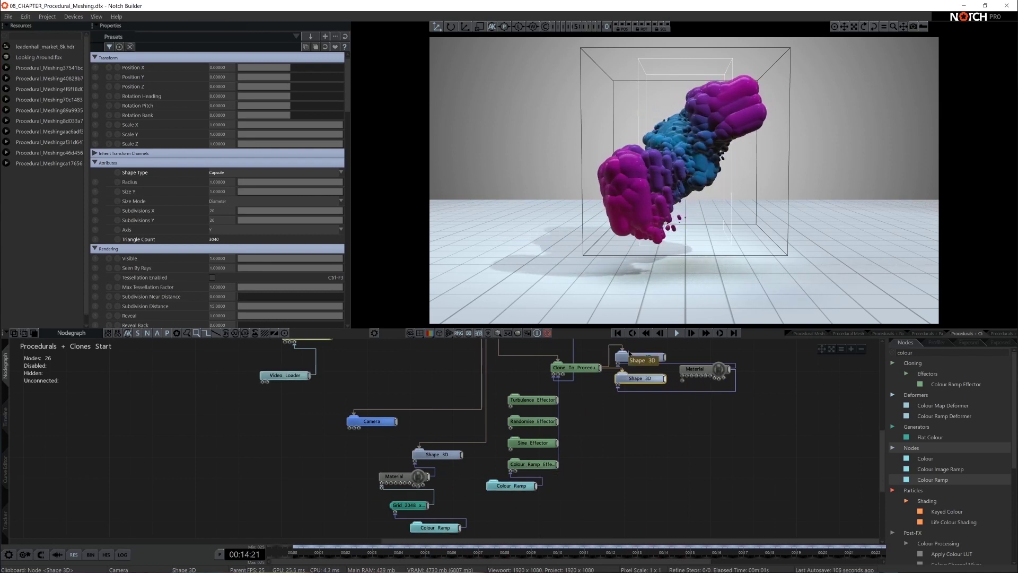
{"action": "left_click", "coordinate": [707, 374]}
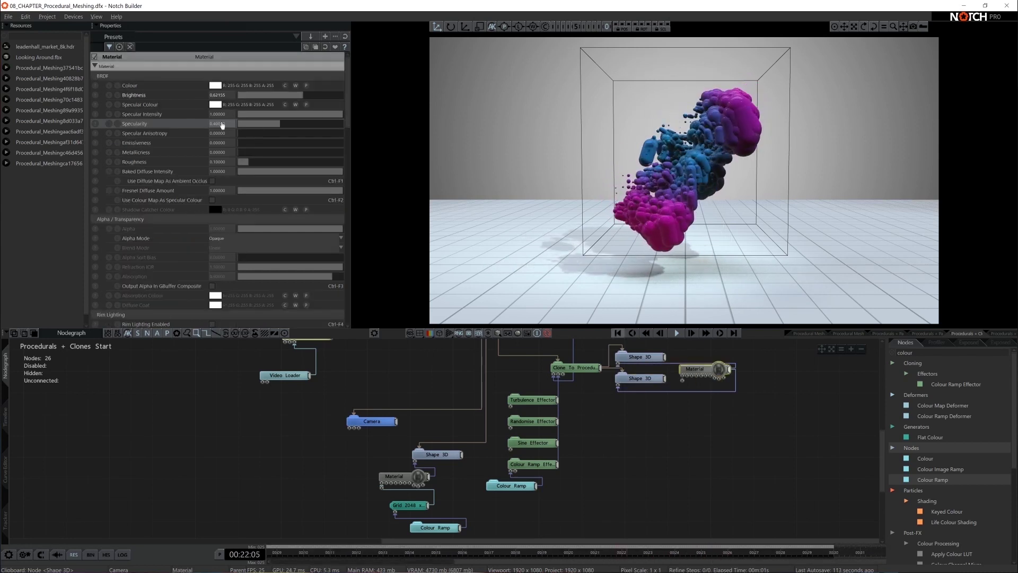
{"action": "left_click_drag", "start_coordinate": [222, 125], "coordinate": [356, 131]}
{"action": "key", "text": "ctrl+z"}
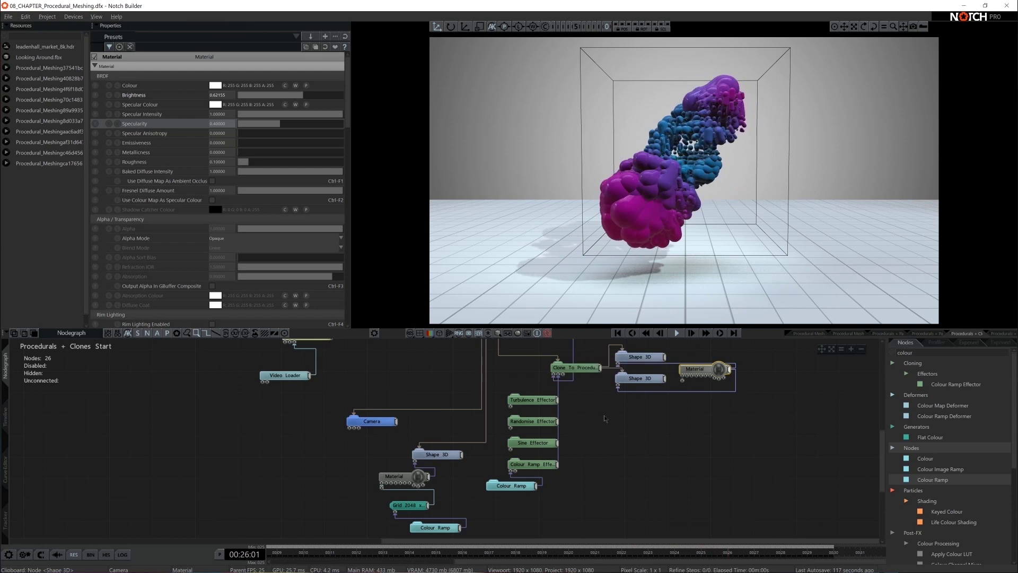